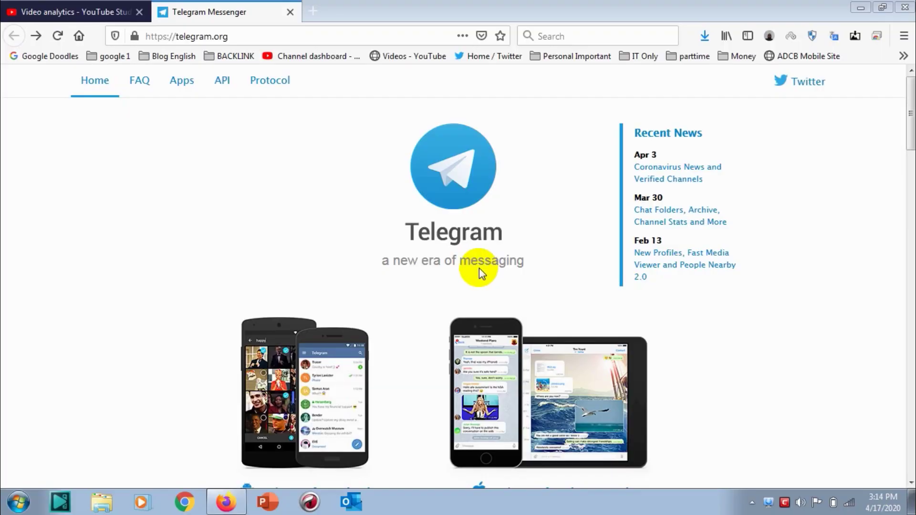
# Step: Close the YouTube Studio tab and scroll telegram.org down to the app download links
pyautogui.click(139, 12)
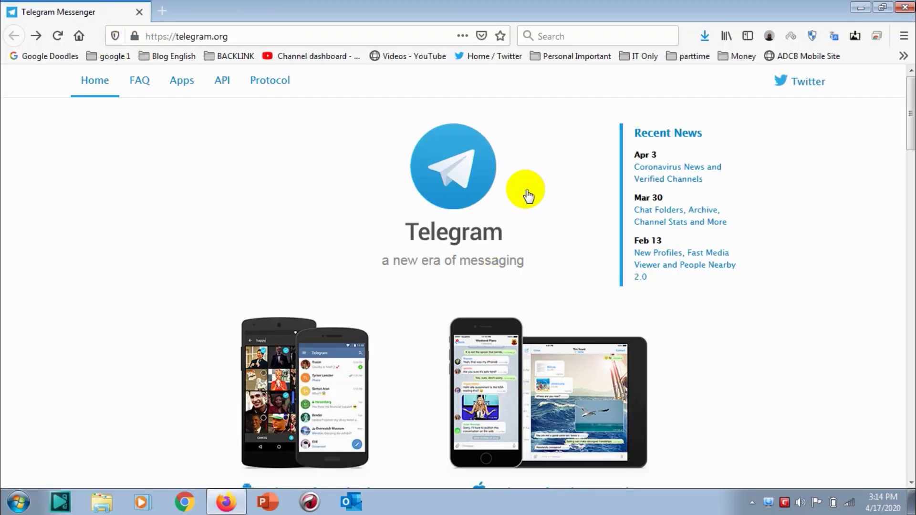
pyautogui.scroll(-4, 529, 195)
pyautogui.scroll(4, 525, 186)
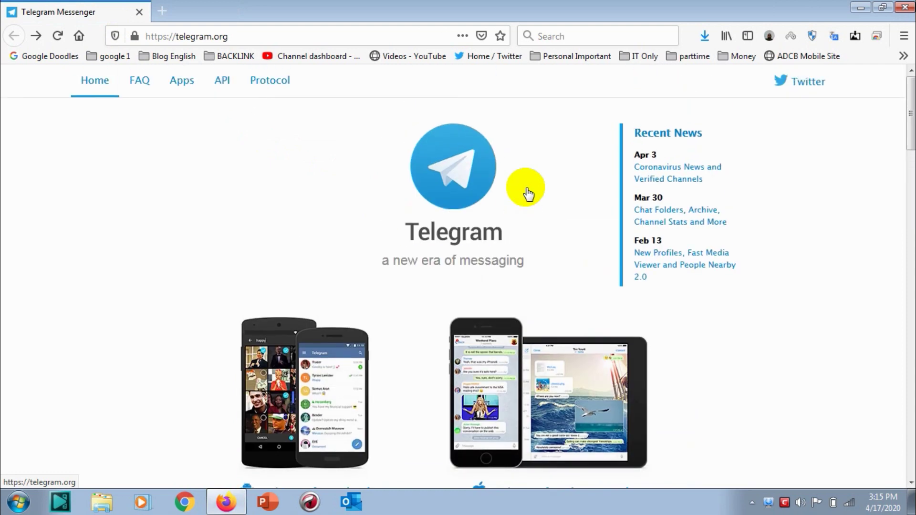
pyautogui.scroll(-3, 528, 193)
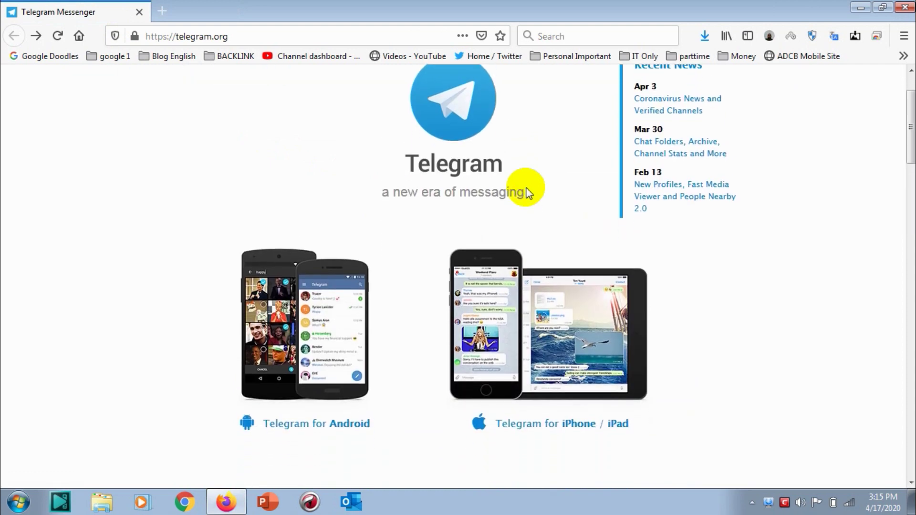
pyautogui.scroll(-6, 528, 193)
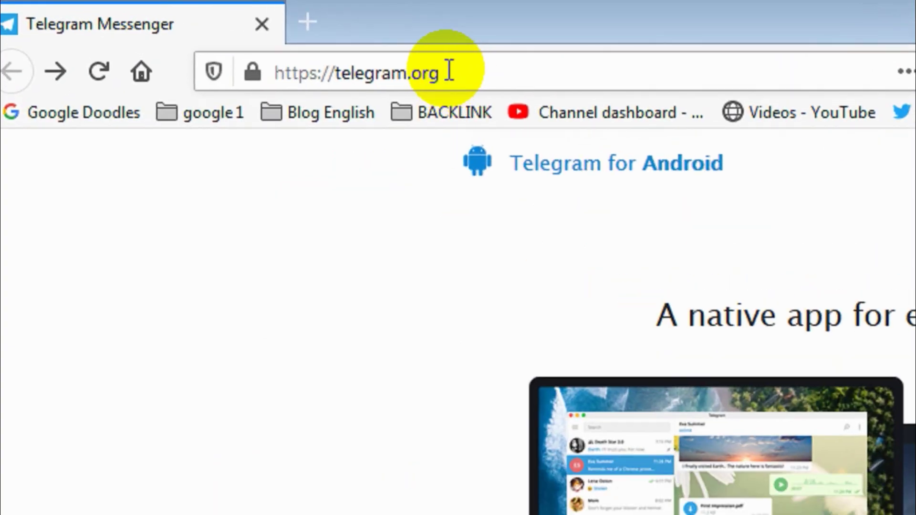
# Step: Open the Telegram for PC/Mac/Linux page and start the Windows download
pyautogui.click(234, 38)
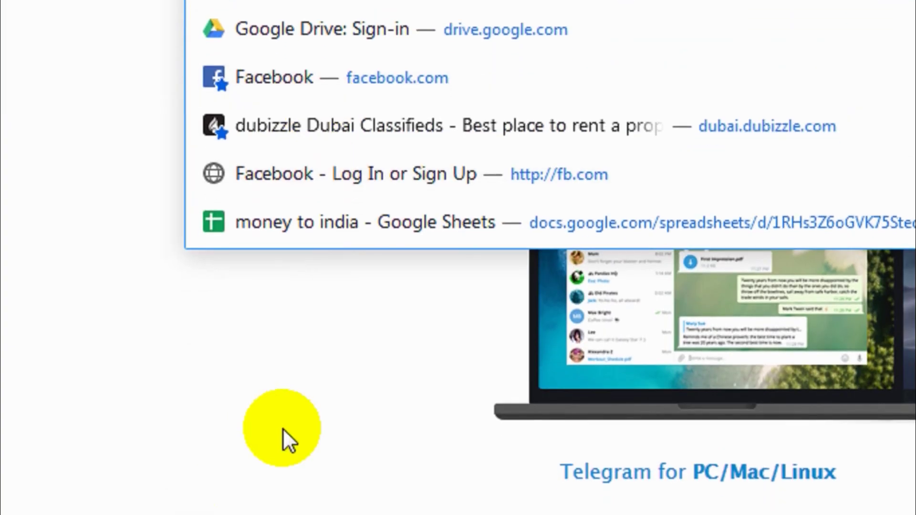
pyautogui.click(312, 371)
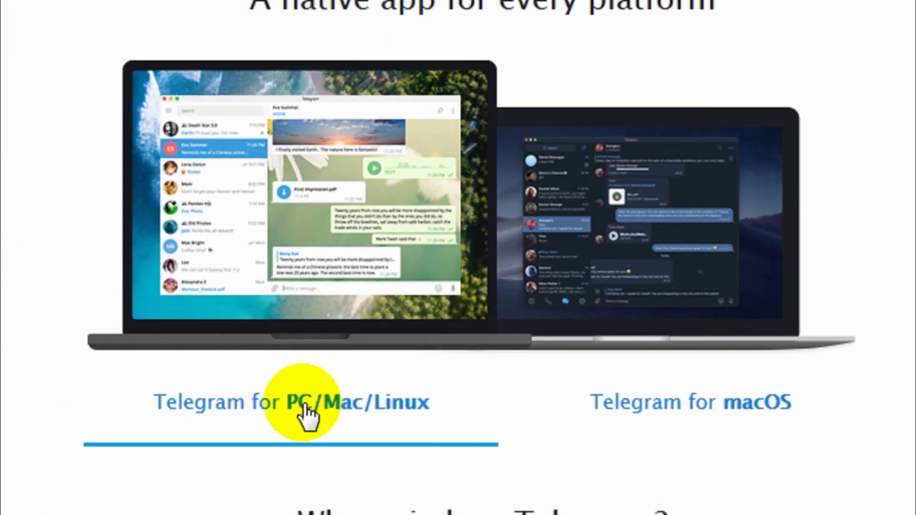
pyautogui.click(303, 406)
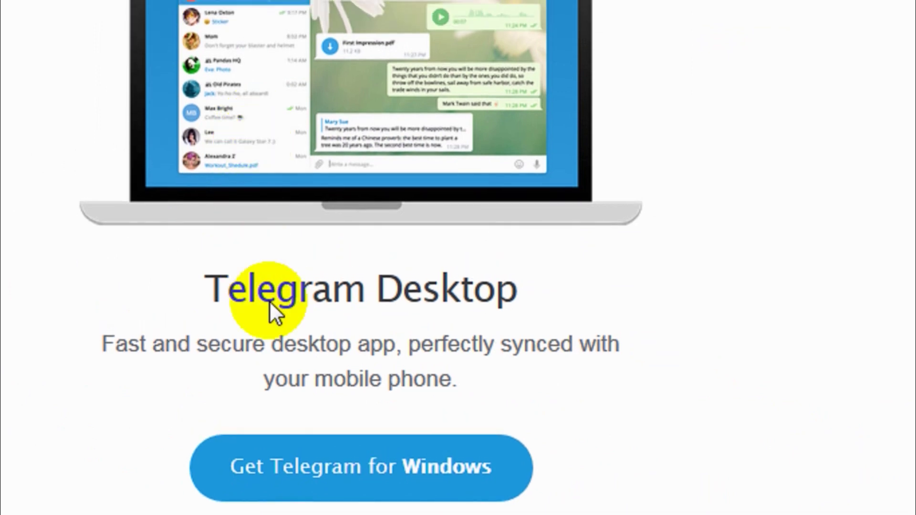
pyautogui.click(368, 388)
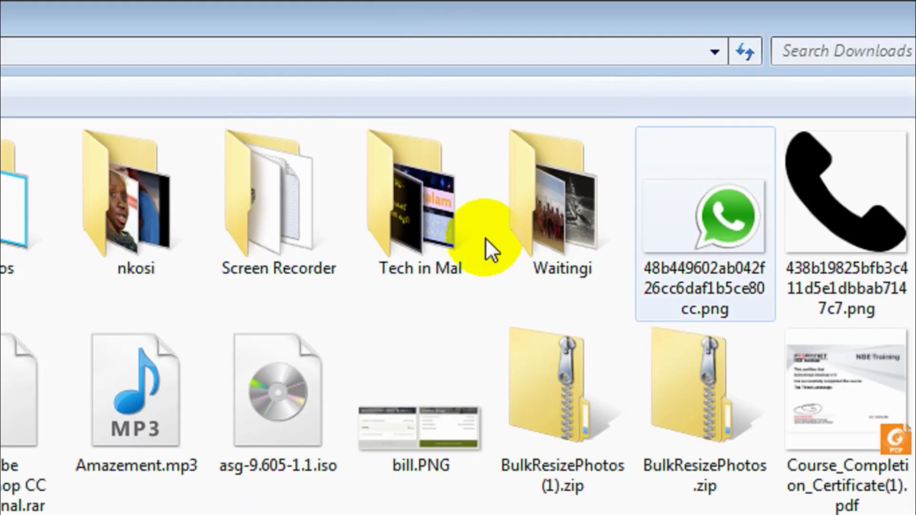
# Step: Scroll the Downloads folder and minimize its Explorer window
pyautogui.scroll(-5, 391, 347)
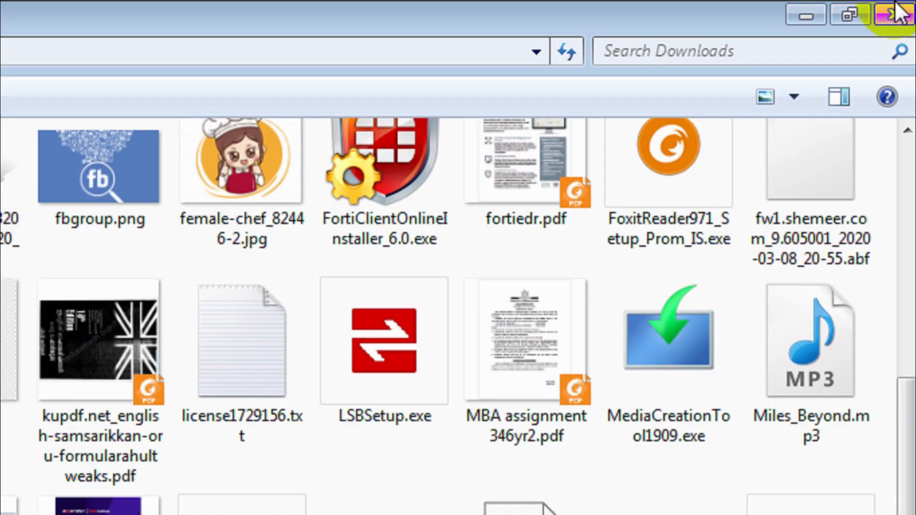
pyautogui.click(827, 15)
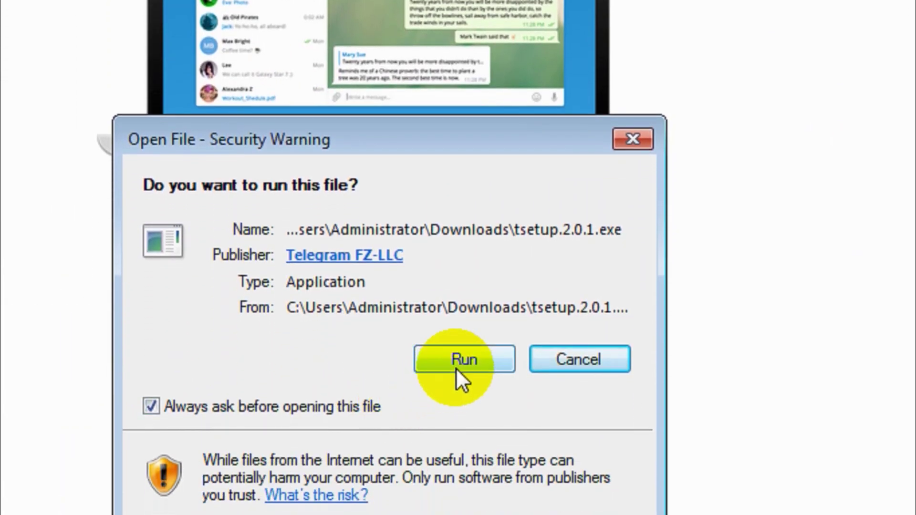
# Step: Run tsetup.2.0.1.exe from the security warning and minimize Firefox
pyautogui.click(456, 361)
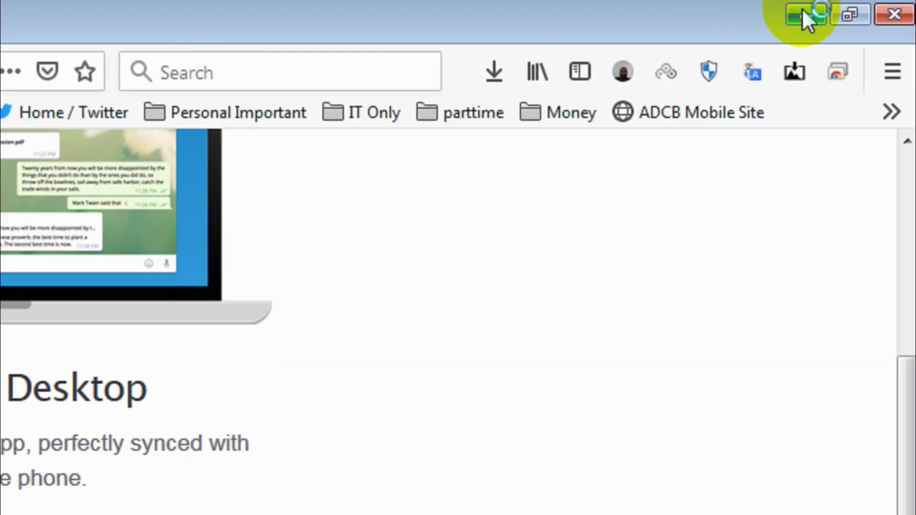
pyautogui.click(803, 10)
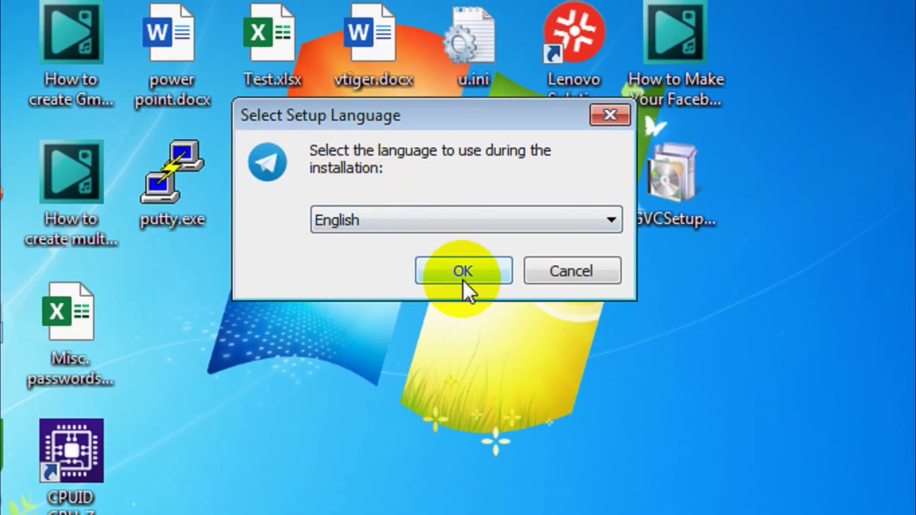
# Step: Choose English from the setup language list and confirm it
pyautogui.click(439, 222)
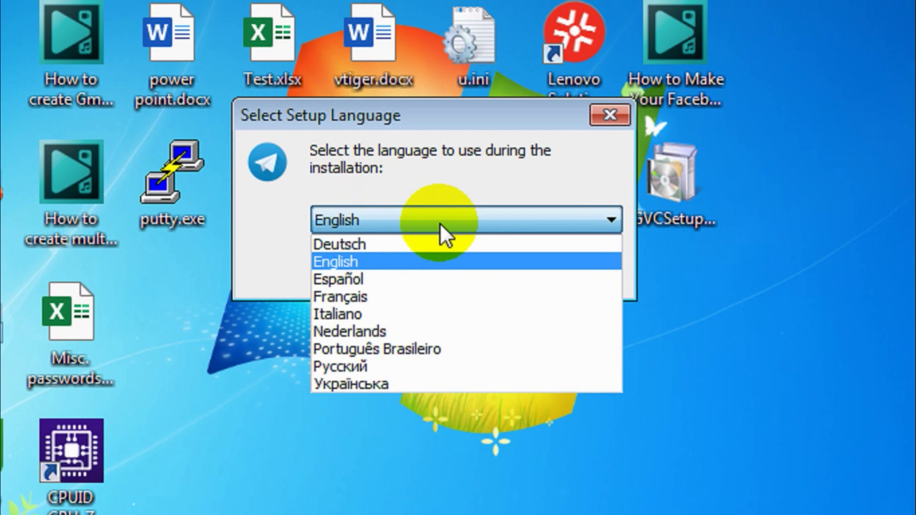
pyautogui.click(417, 261)
pyautogui.click(438, 276)
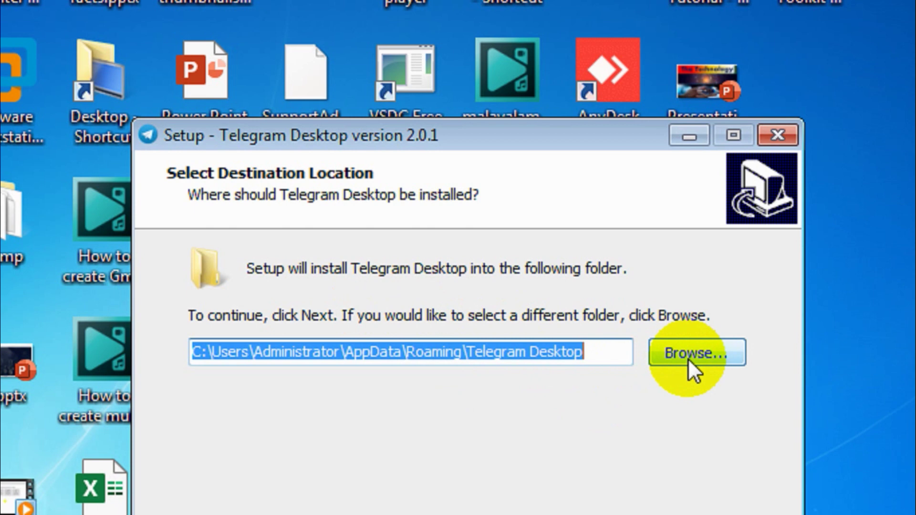
# Step: Browse to My Documents so Telegram installs into C:\Users\Administrator\Documents\Telegram Desktop
pyautogui.click(688, 359)
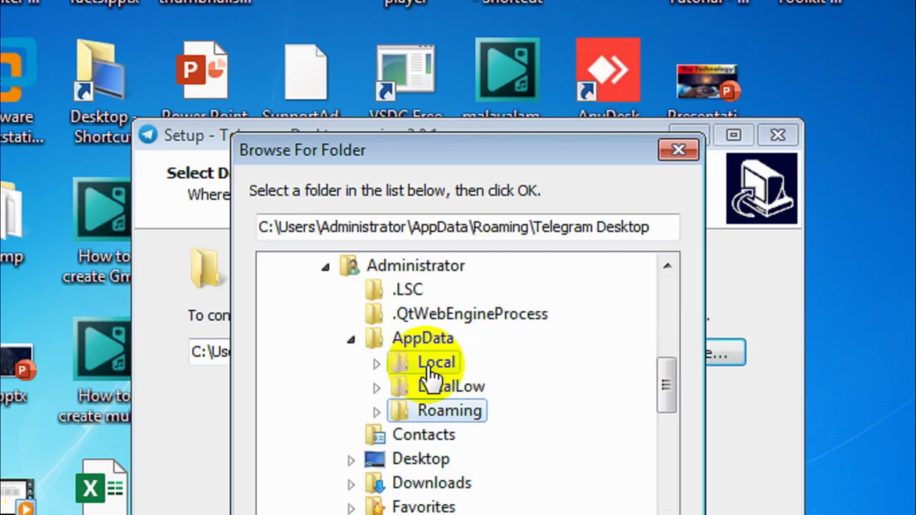
pyautogui.moveTo(660, 377)
pyautogui.mouseDown()
pyautogui.moveTo(666, 291)
pyautogui.moveTo(682, 347)
pyautogui.moveTo(668, 271)
pyautogui.moveTo(688, 394)
pyautogui.moveTo(688, 386)
pyautogui.mouseUp()
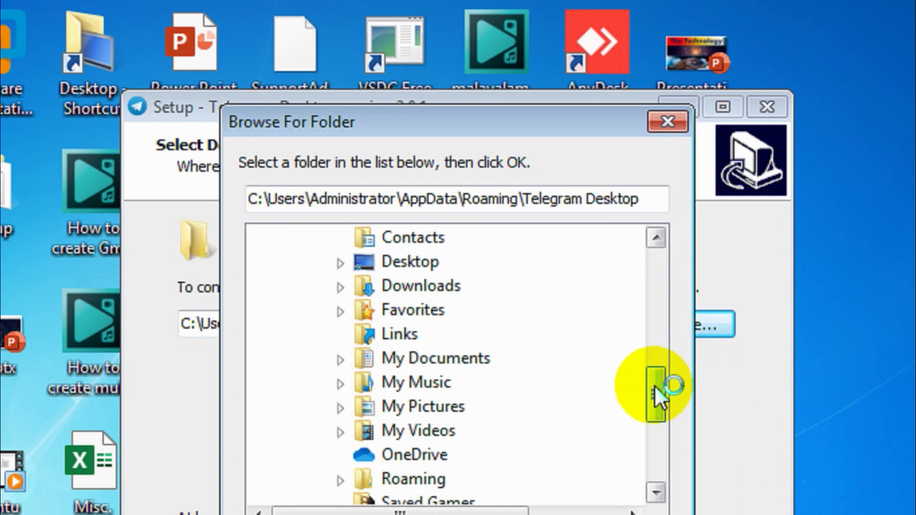
pyautogui.moveTo(656, 387); pyautogui.dragTo(662, 387)
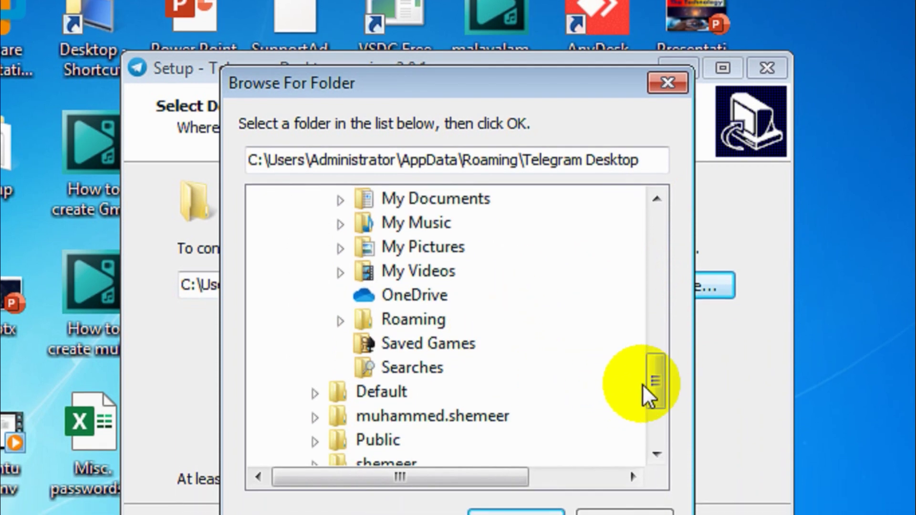
pyautogui.moveTo(655, 401)
pyautogui.mouseDown()
pyautogui.moveTo(657, 417)
pyautogui.moveTo(659, 233)
pyautogui.moveTo(684, 346)
pyautogui.mouseUp()
pyautogui.click(482, 277)
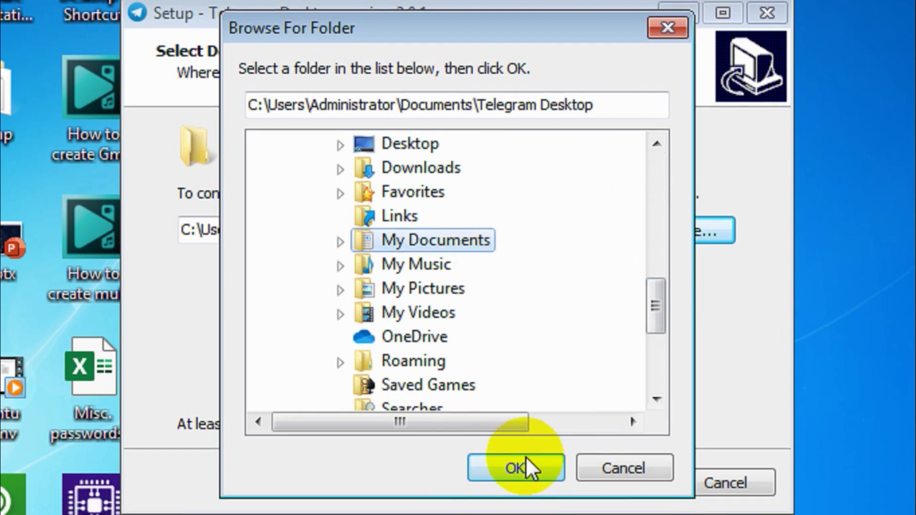
pyautogui.click(520, 499)
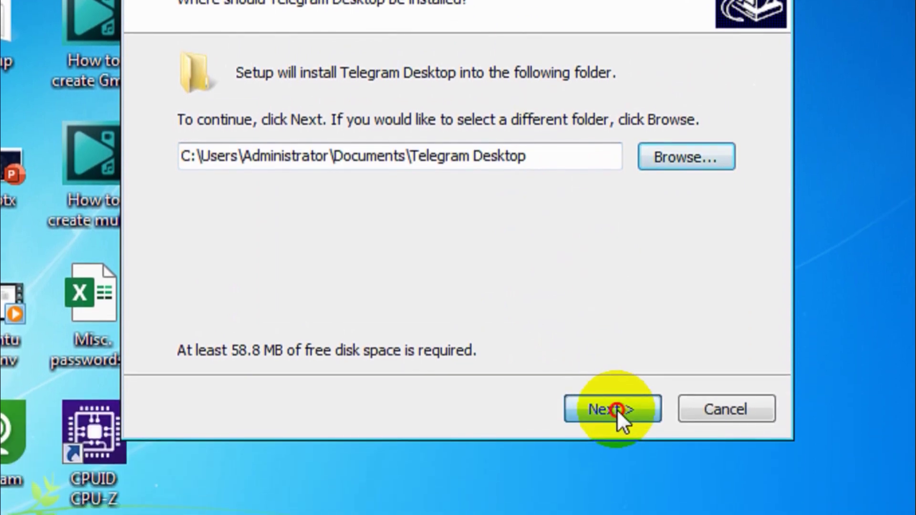
# Step: Accept the default Start Menu folder and desktop shortcut, then run the installation
pyautogui.click(617, 414)
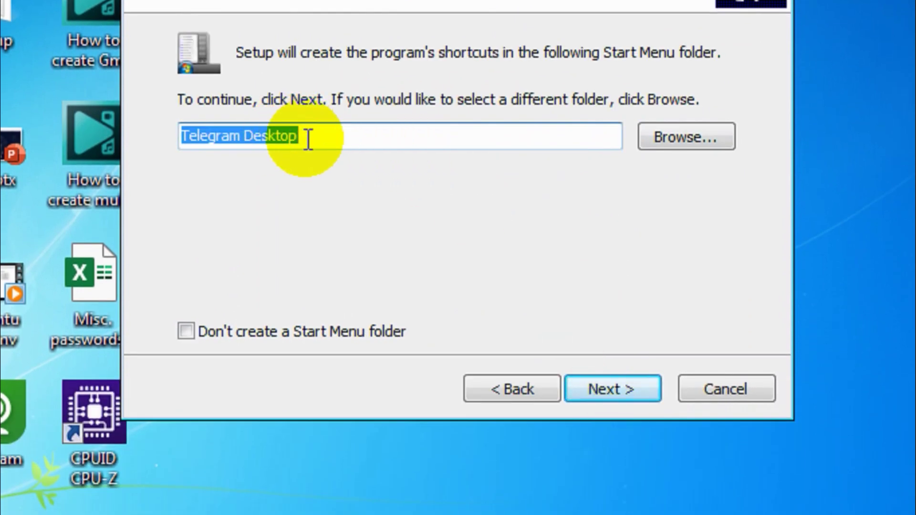
pyautogui.click(343, 135)
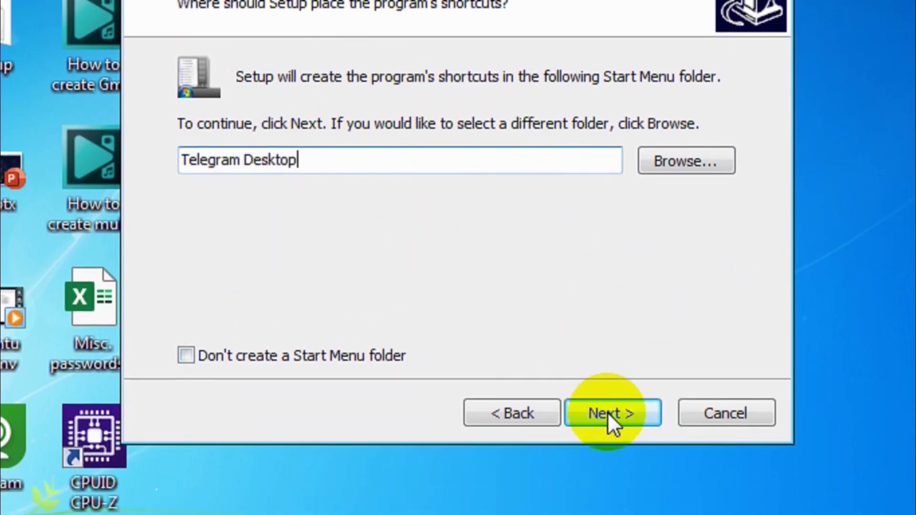
pyautogui.click(609, 413)
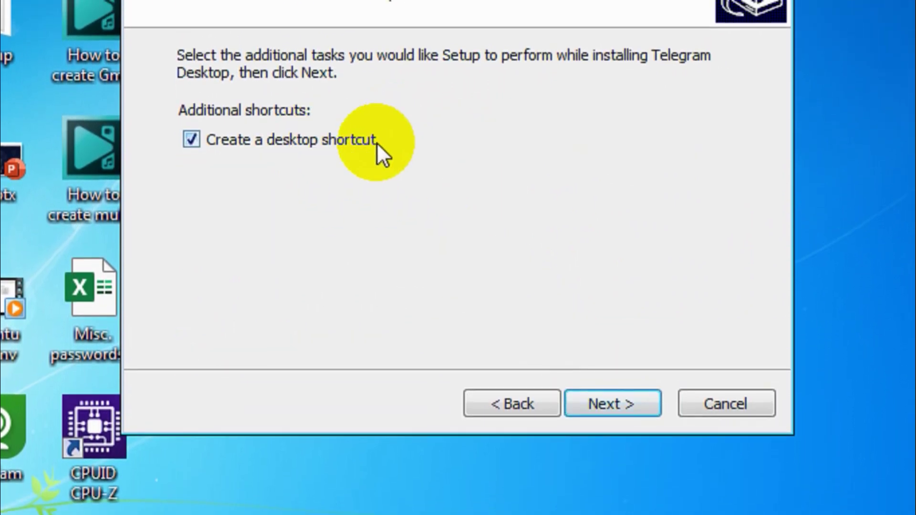
pyautogui.click(606, 409)
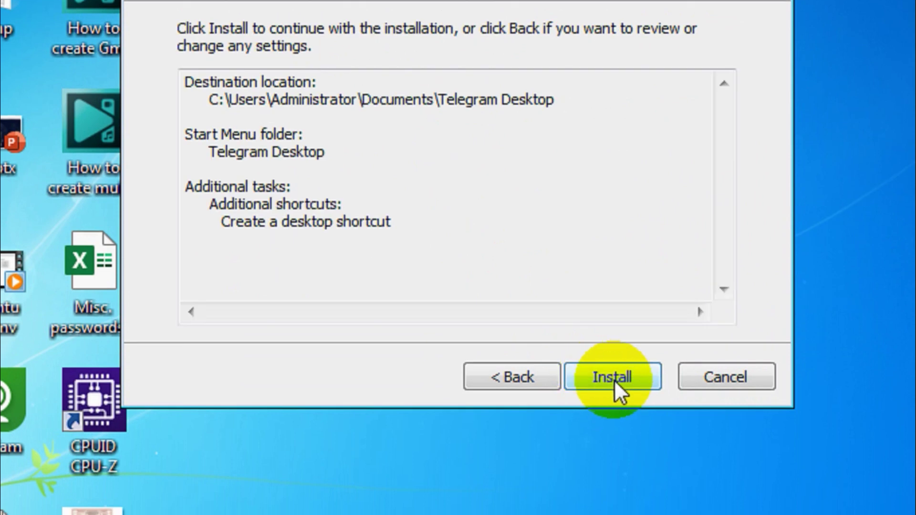
pyautogui.click(614, 377)
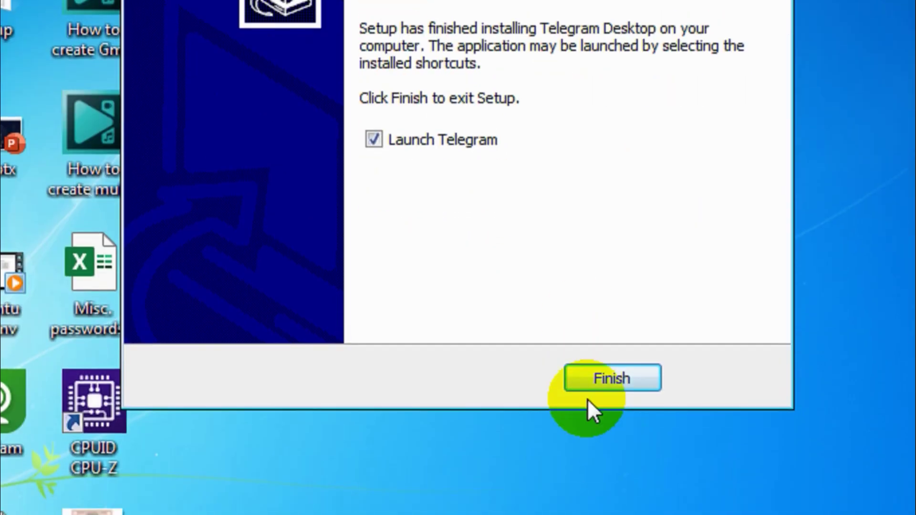
# Step: Click Finish, refresh the desktop, and double-click the new Telegram shortcut
pyautogui.click(606, 373)
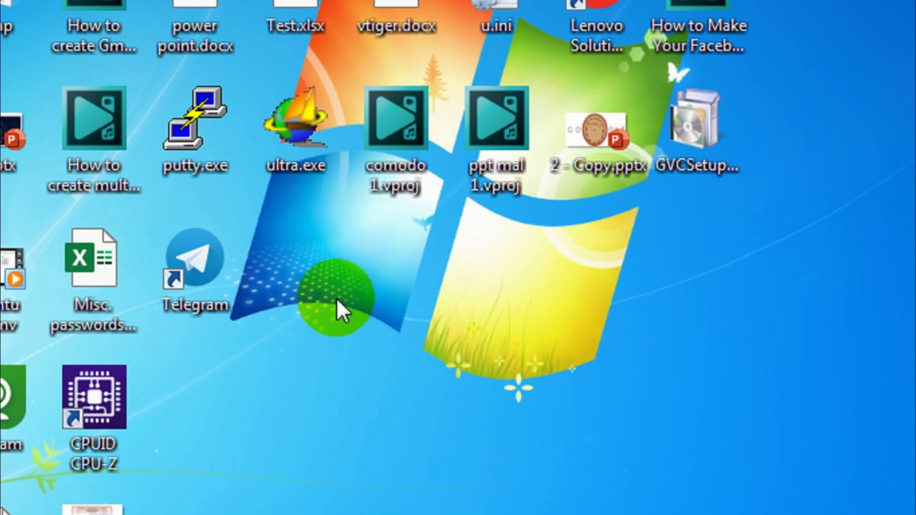
pyautogui.click(202, 265)
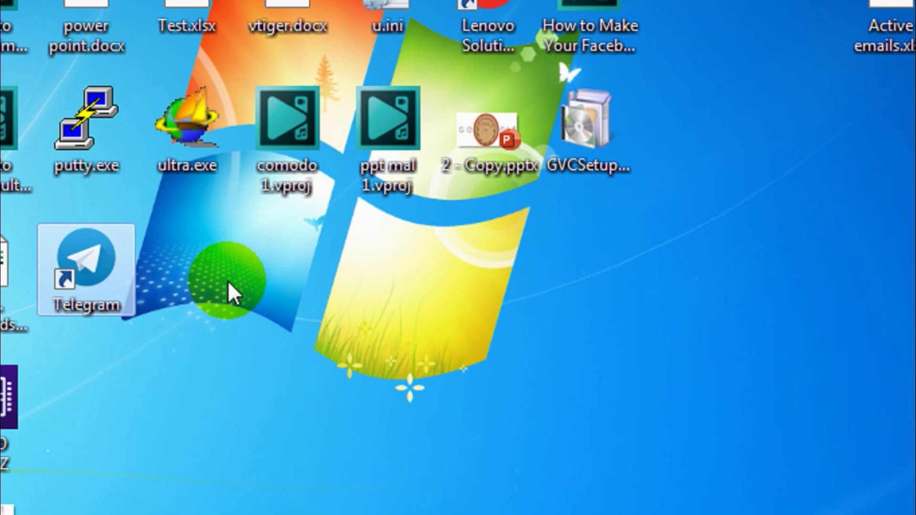
pyautogui.click(228, 281)
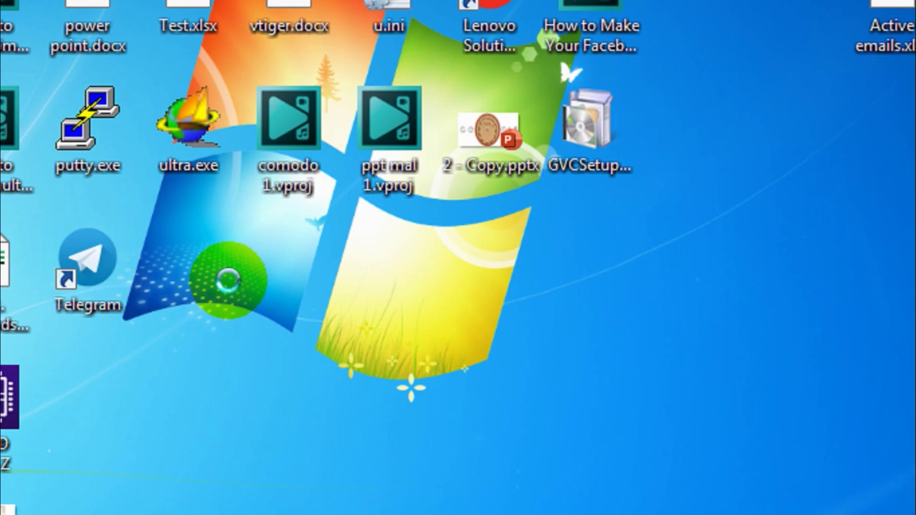
pyautogui.rightClick(229, 281)
pyautogui.click(297, 79)
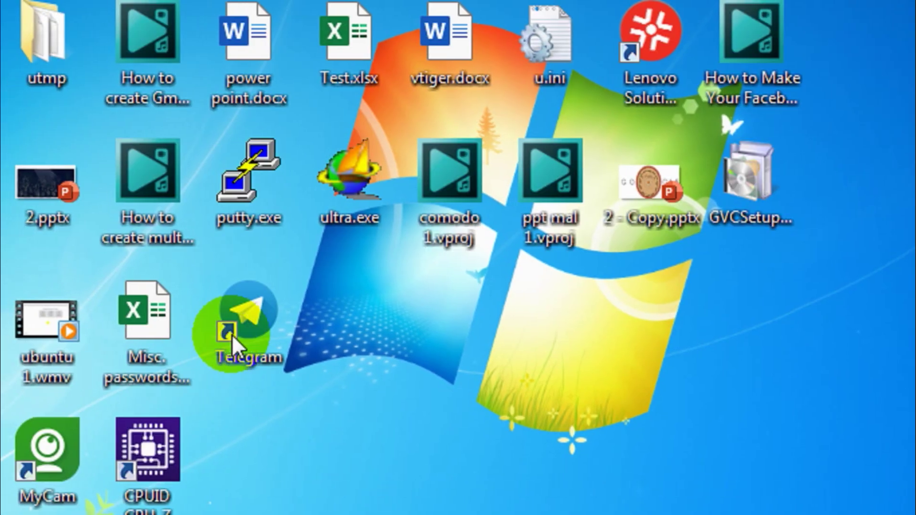
pyautogui.doubleClick(233, 332)
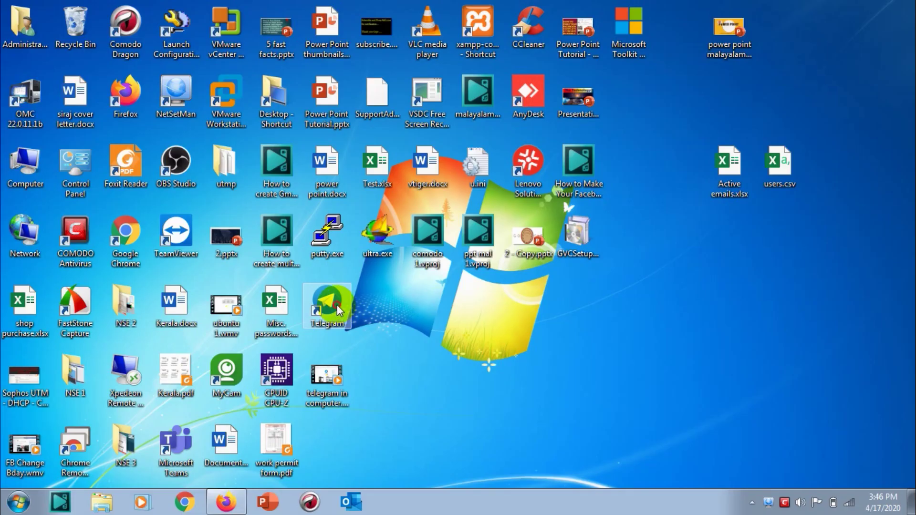
pyautogui.click(337, 304)
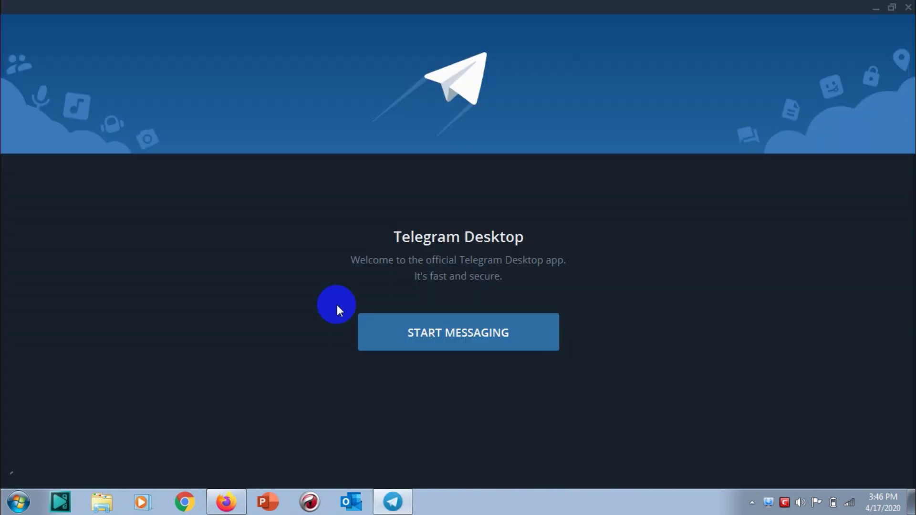
# Step: Start messaging and submit the account's phone number with country USA
pyautogui.click(454, 341)
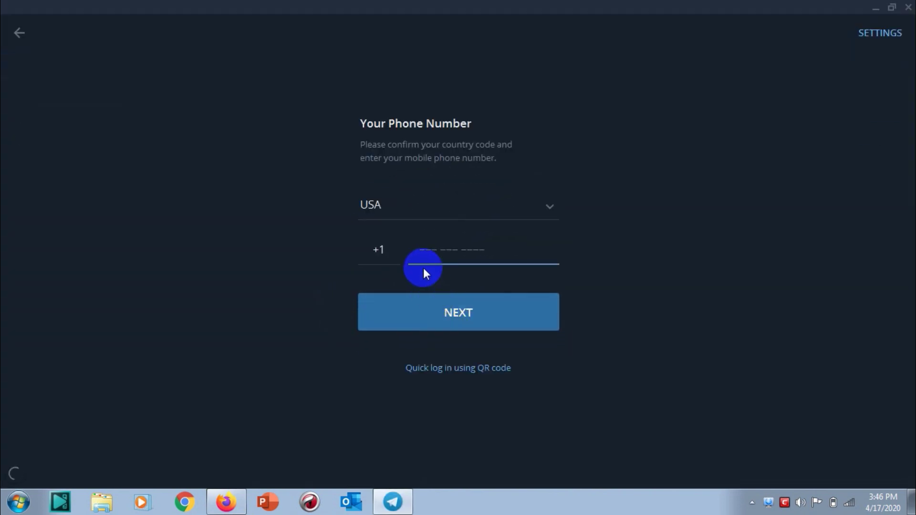
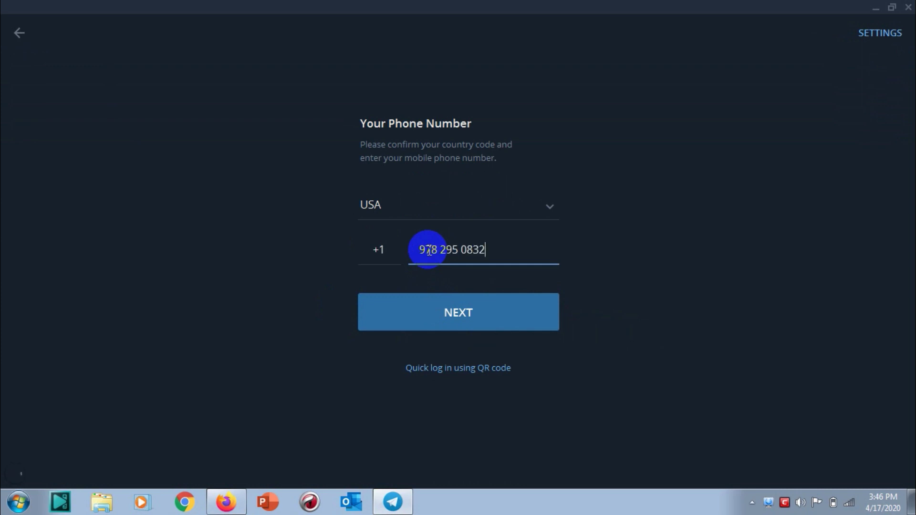
pyautogui.click(451, 315)
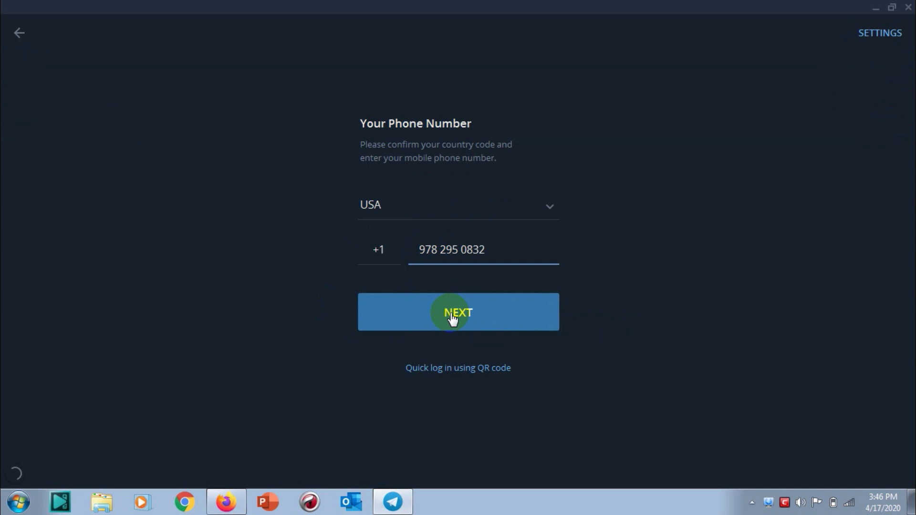
pyautogui.click(508, 259)
pyautogui.click(459, 319)
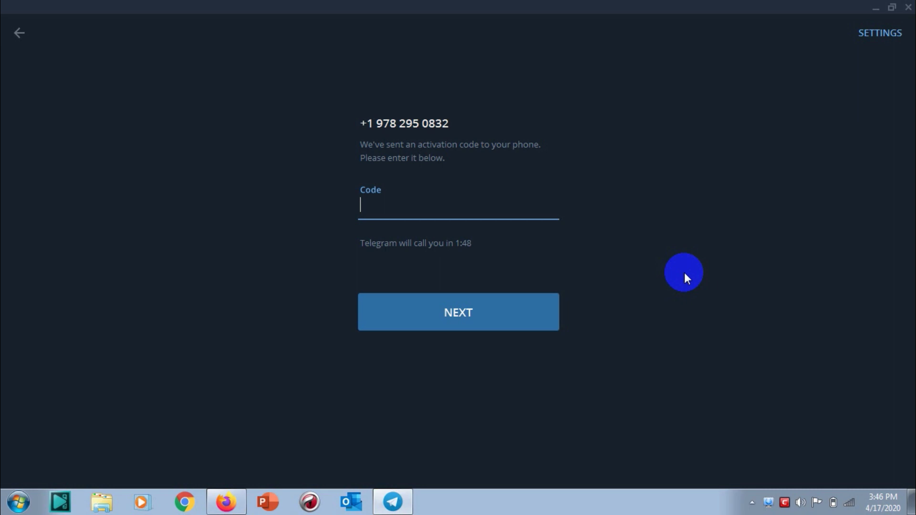
# Step: Enter the activation code sent to the phone and submit it
pyautogui.click(461, 311)
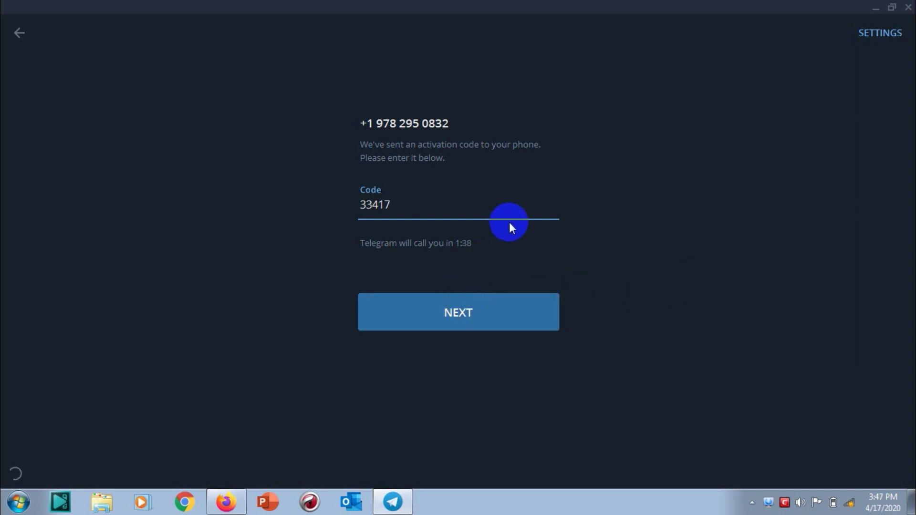
pyautogui.click(473, 325)
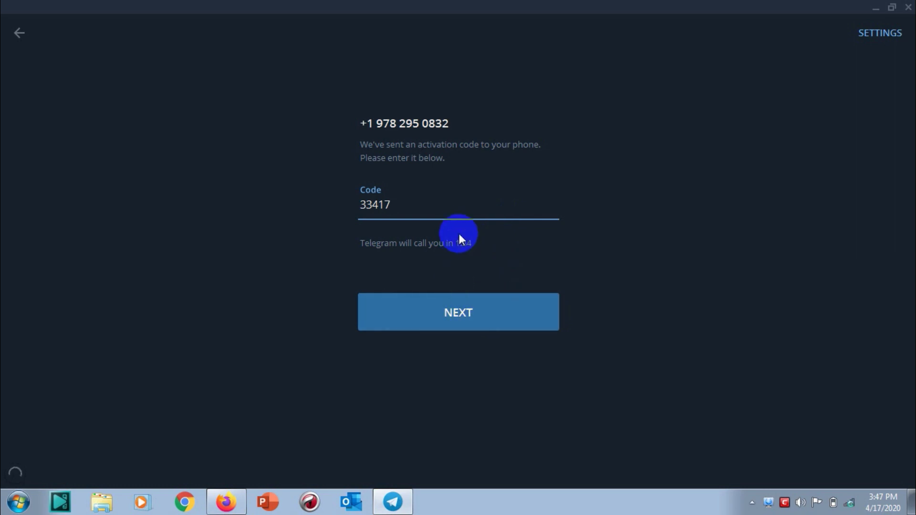
pyautogui.click(434, 209)
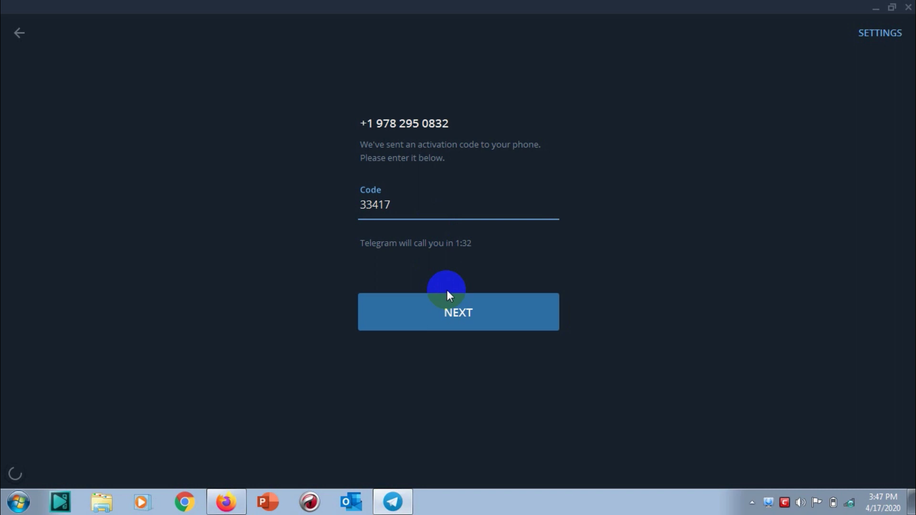
pyautogui.click(457, 315)
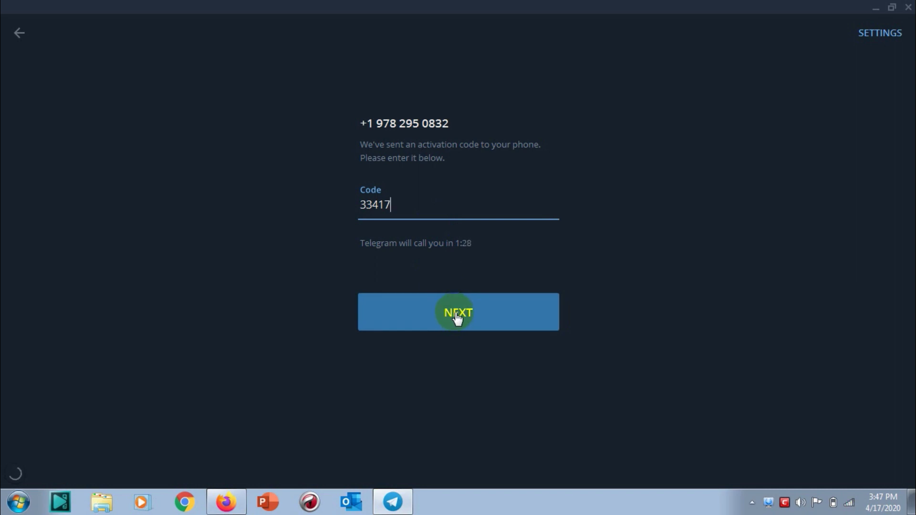
pyautogui.click(430, 210)
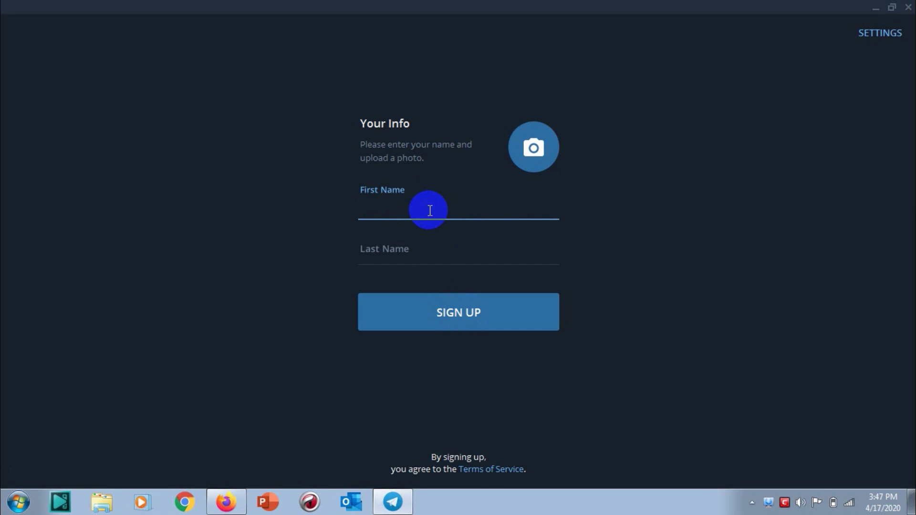
# Step: Fill in the account holder's first and last name and complete sign-up
pyautogui.write('S')
pyautogui.write('ha')
pyautogui.press('Tab')
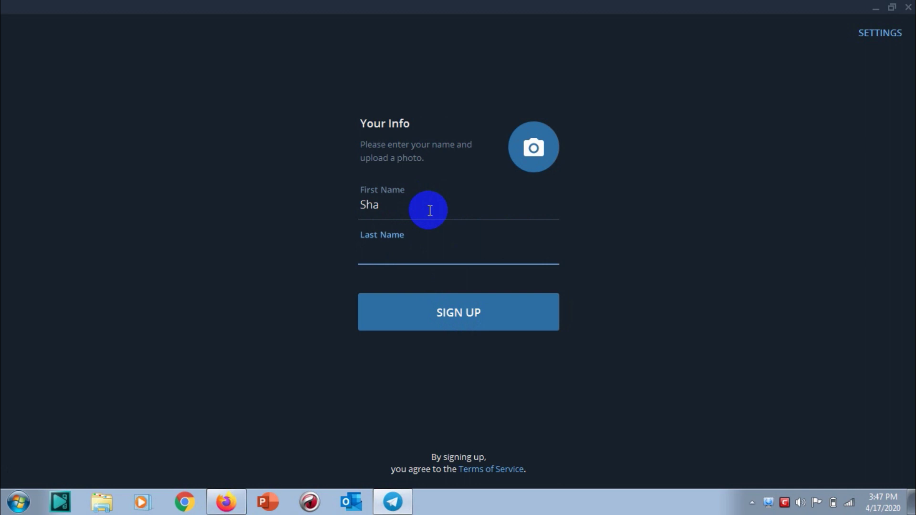
pyautogui.write('T')
pyautogui.press('BackSpace')
pyautogui.write('USA')
pyautogui.click(488, 321)
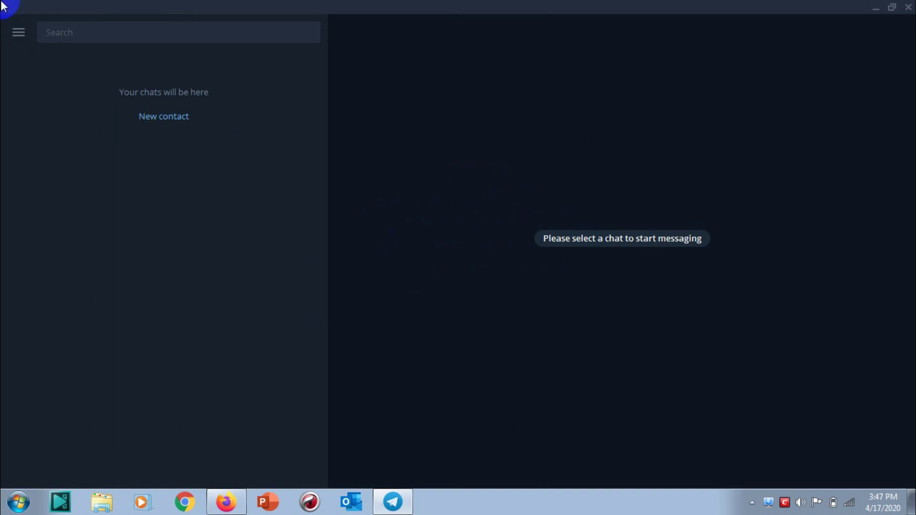
# Step: Start a new group named 'Test Group', then cancel it with no members added
pyautogui.click(19, 32)
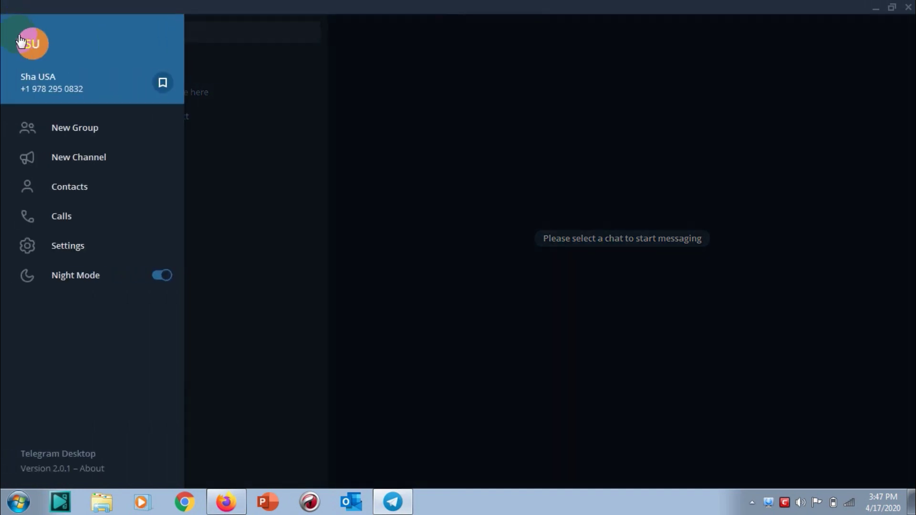
pyautogui.click(78, 128)
pyautogui.write('Test ')
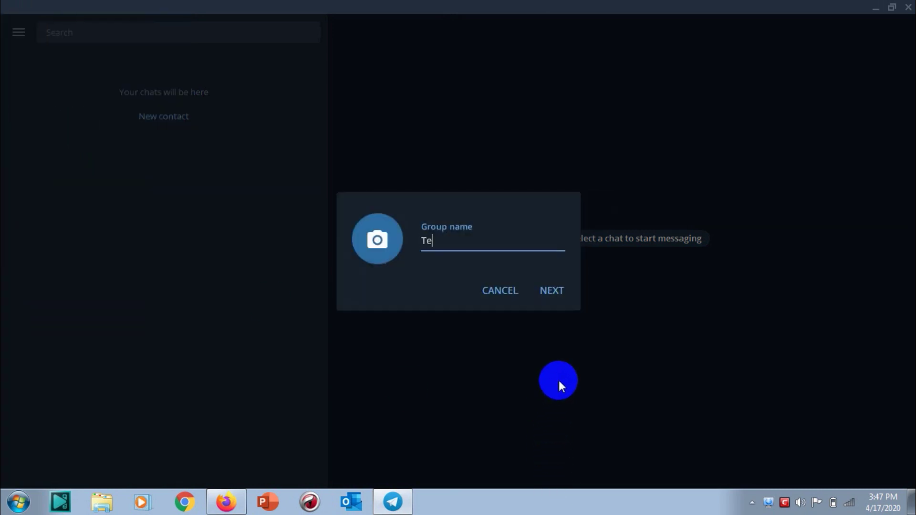
pyautogui.write('Group')
pyautogui.click(548, 290)
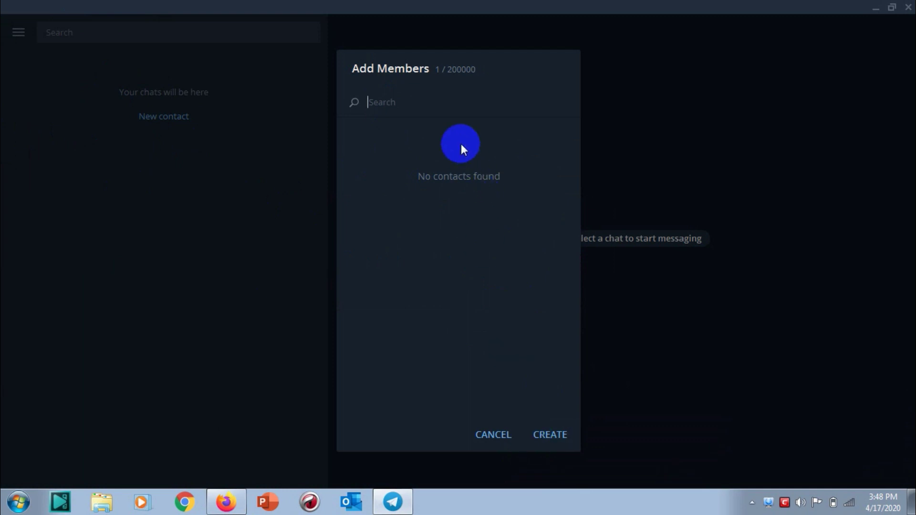
pyautogui.click(499, 434)
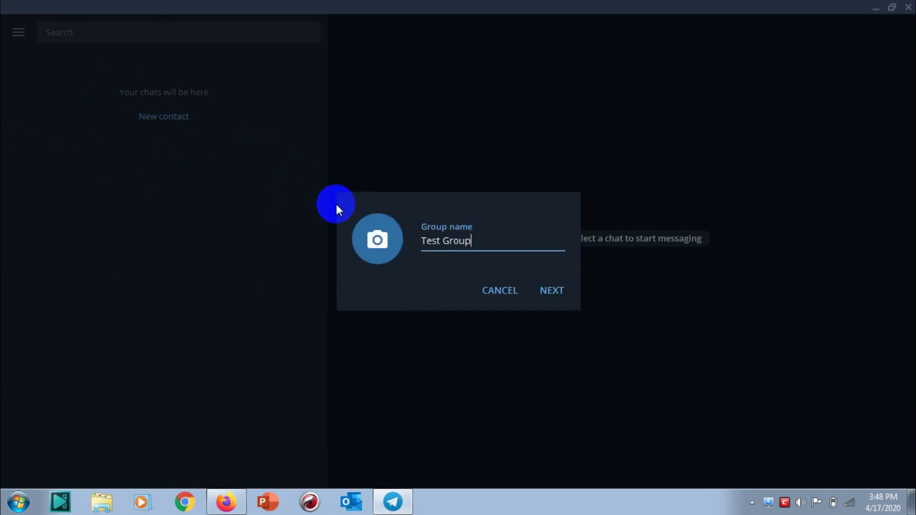
pyautogui.click(496, 295)
# Step: Check the Contacts list, find it empty, close it and reopen the main menu
pyautogui.click(19, 33)
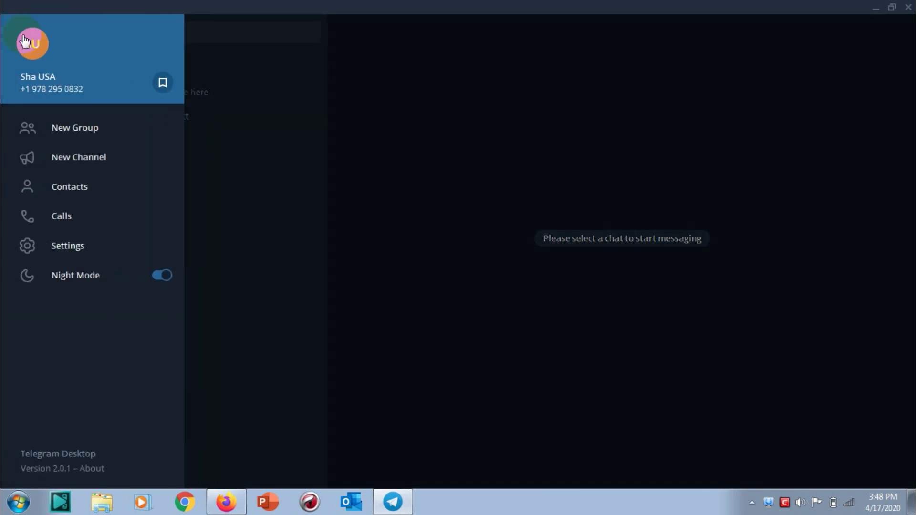
pyautogui.click(90, 195)
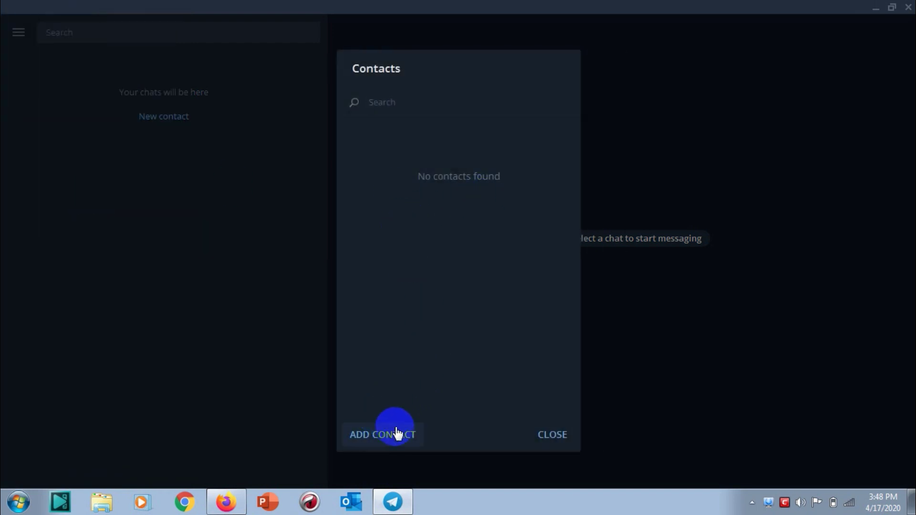
pyautogui.click(564, 435)
pyautogui.click(16, 31)
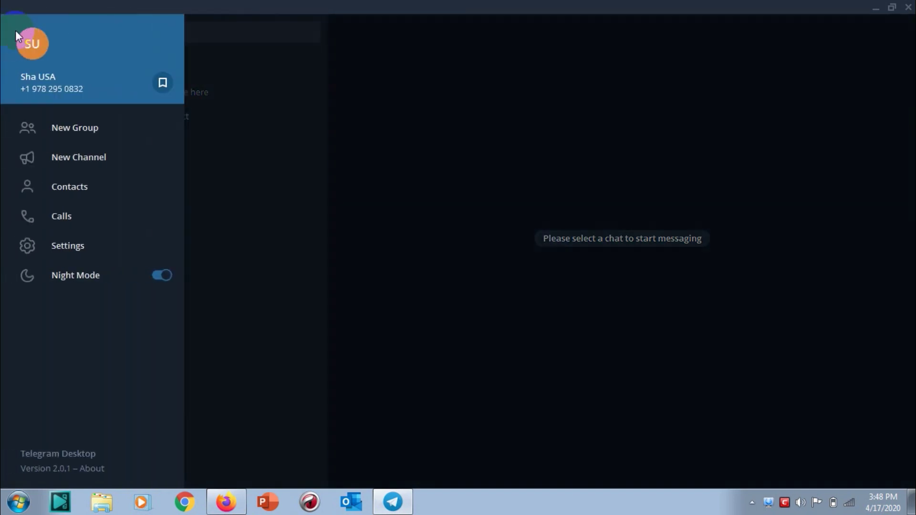
# Step: Create a new channel named 'Test Channel' with the description 'Testingpurpose'
pyautogui.click(73, 160)
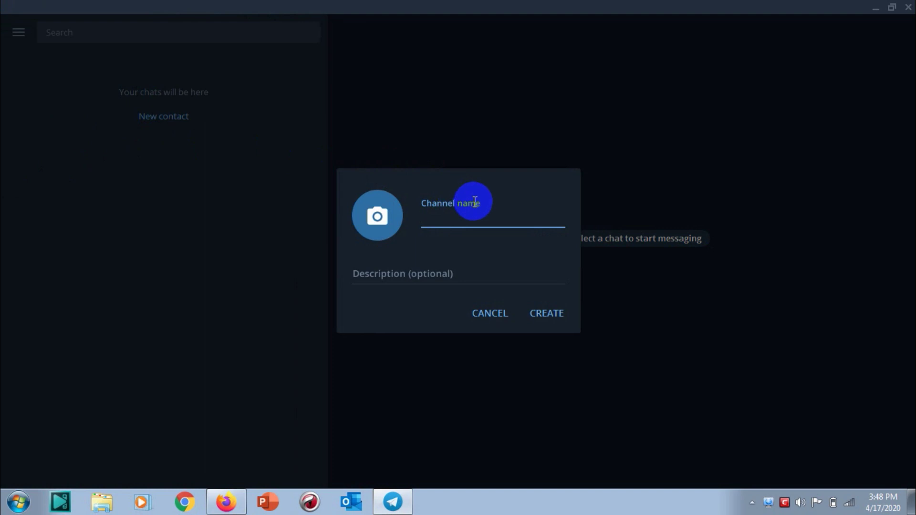
pyautogui.write('Test Chann')
pyautogui.write('el')
pyautogui.press('Tab')
pyautogui.write('Test')
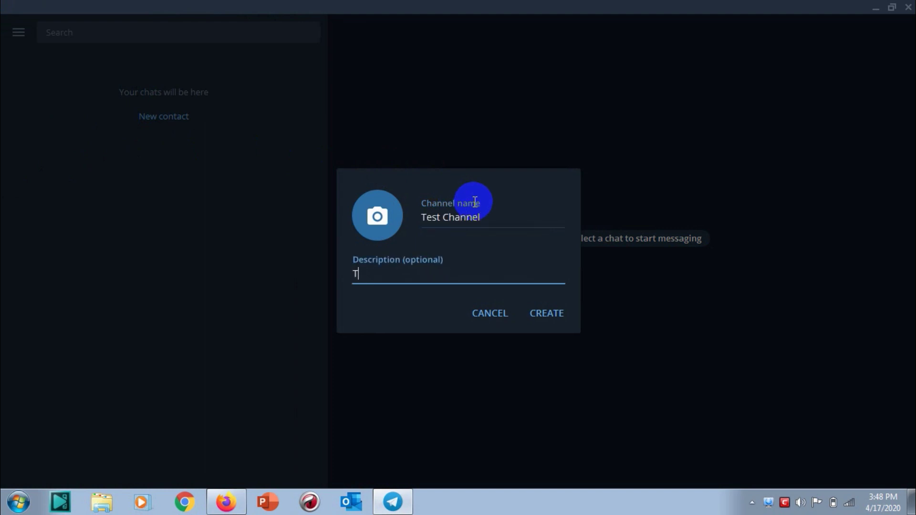
pyautogui.write('ing')
pyautogui.write('purpos')
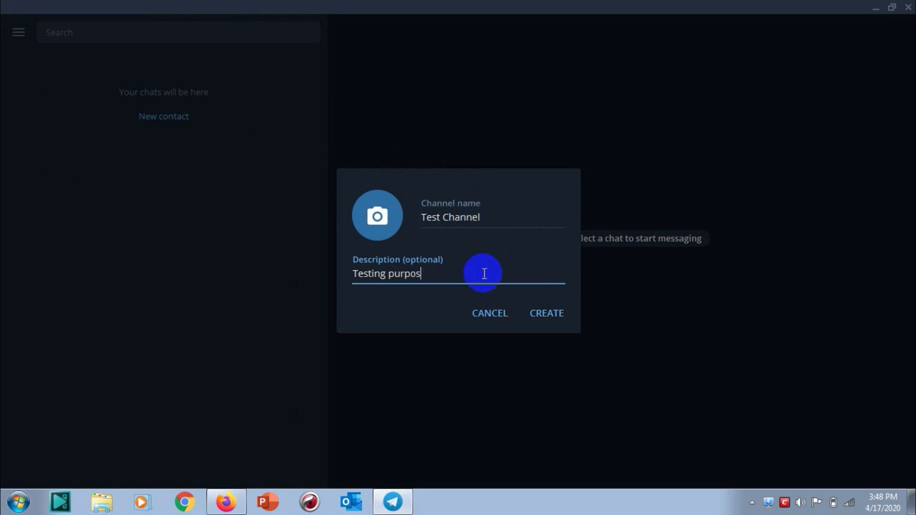
pyautogui.write('e')
pyautogui.click(537, 313)
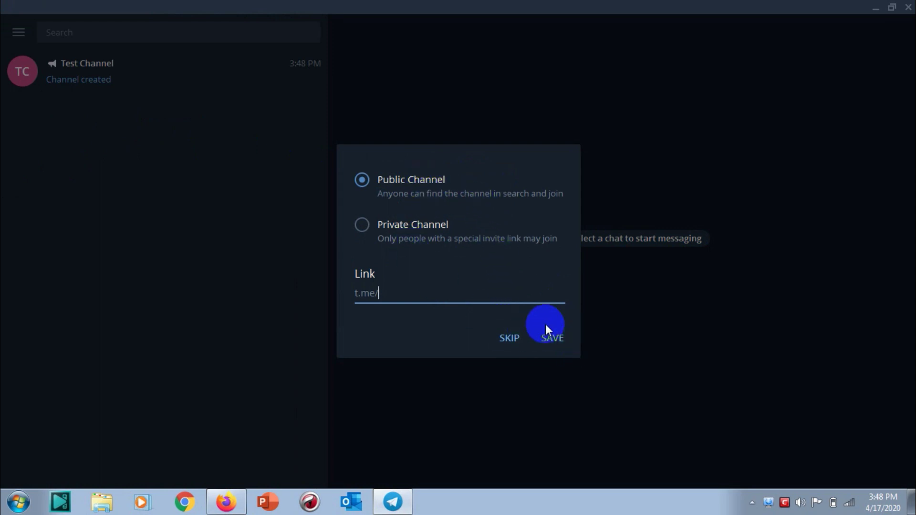
# Step: Make the channel public with the link t.me/technolgyzone123 and save it
pyautogui.click(436, 298)
pyautogui.write('testc')
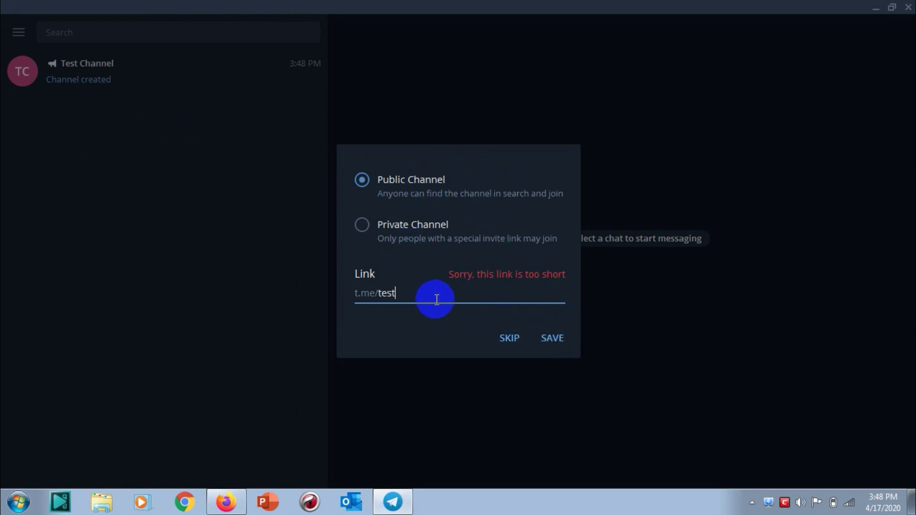
pyautogui.write('hannel')
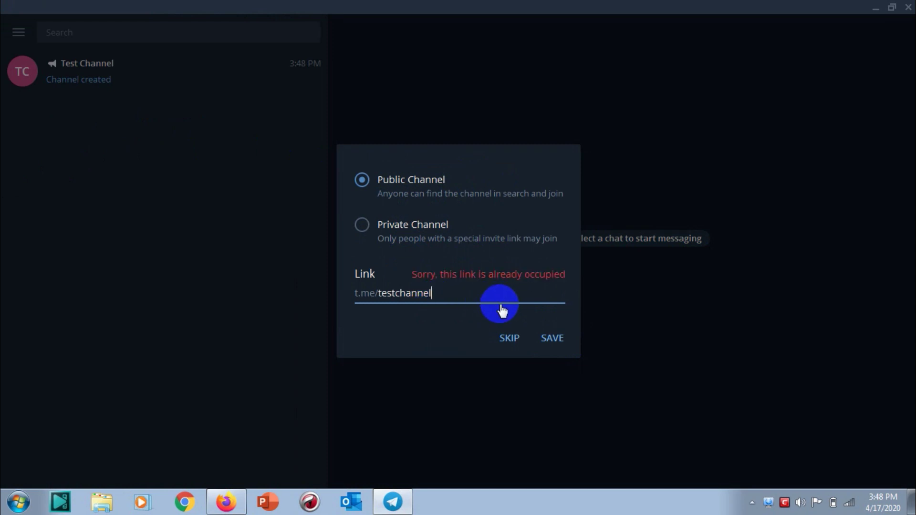
pyautogui.press('BackSpace')
pyautogui.press('BackSpace')
pyautogui.press('BackSpace')
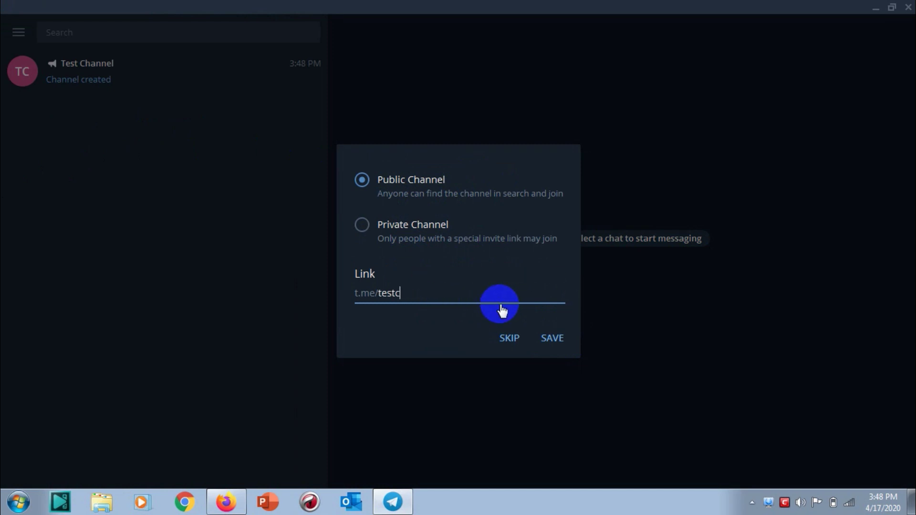
pyautogui.write('ing')
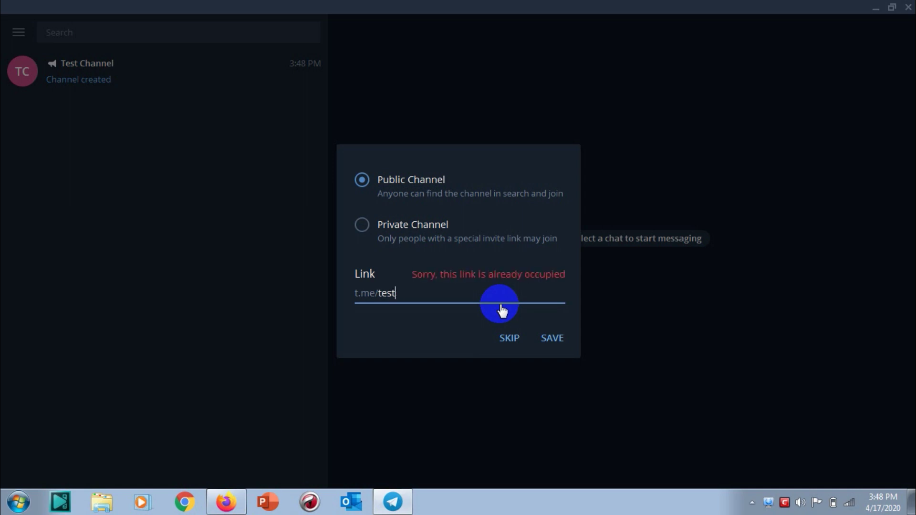
pyautogui.write('channel')
pyautogui.press('BackSpace')
pyautogui.press('BackSpace')
pyautogui.press('BackSpace')
pyautogui.press('BackSpace')
pyautogui.press('BackSpace')
pyautogui.press('BackSpace')
pyautogui.press('BackSpace')
pyautogui.press('BackSpace')
pyautogui.press('BackSpace')
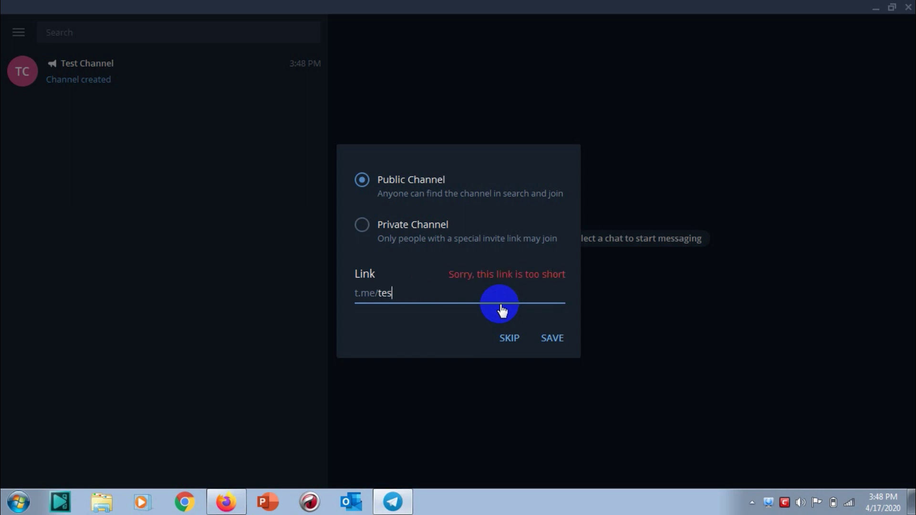
pyautogui.write('chnolgy')
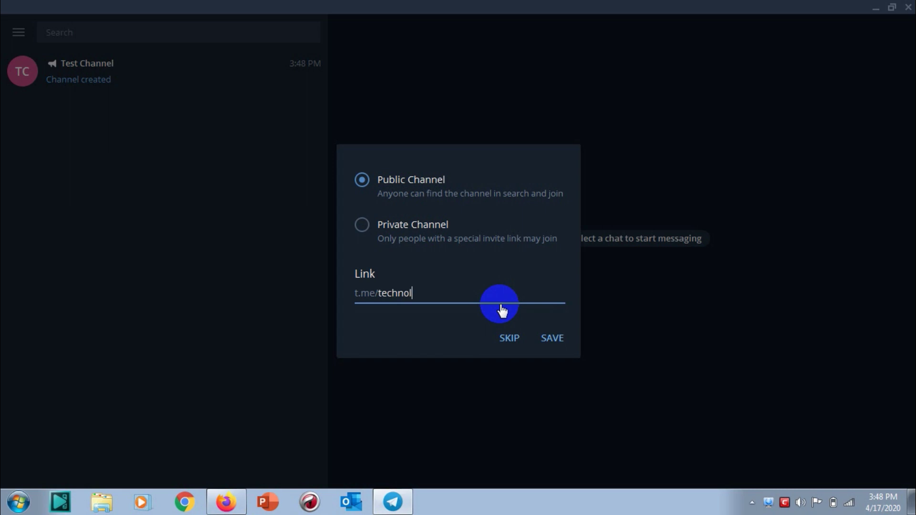
pyautogui.write('zone')
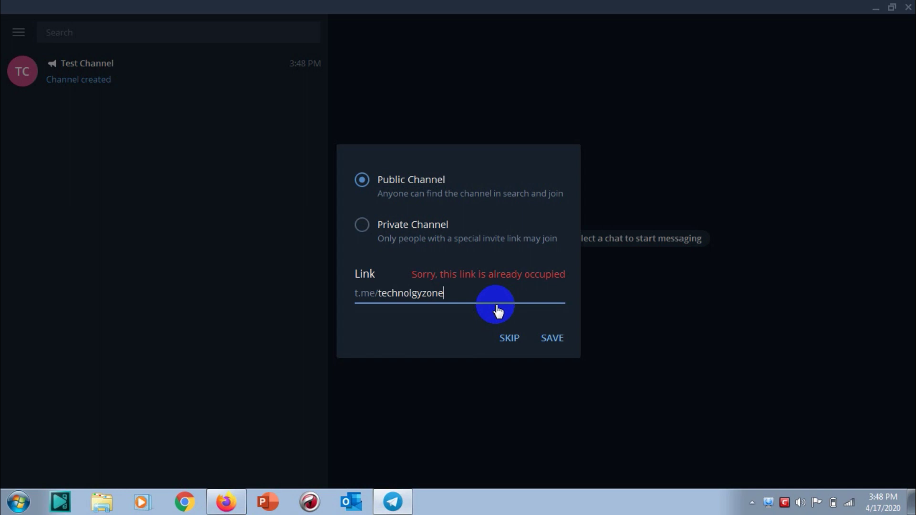
pyautogui.write('1')
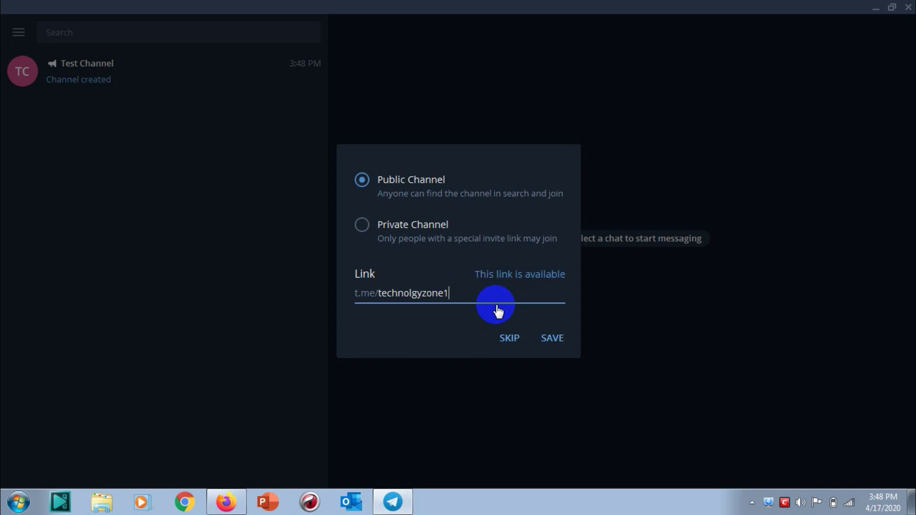
pyautogui.write('23')
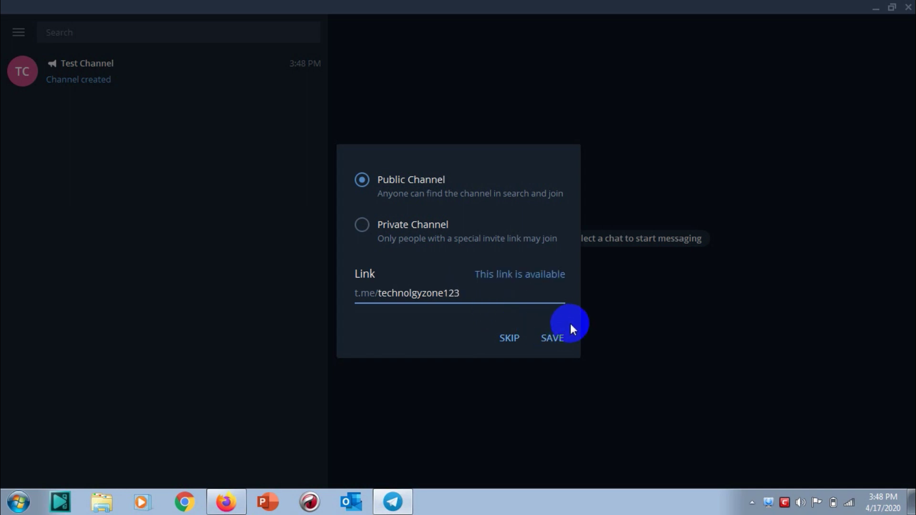
pyautogui.click(555, 338)
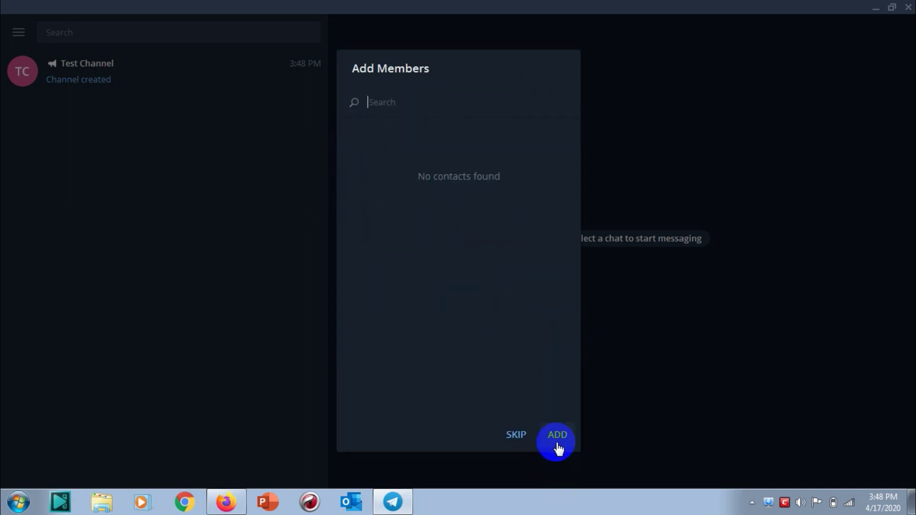
# Step: Skip adding members to Test Channel, then open and close the Settings panel
pyautogui.click(518, 434)
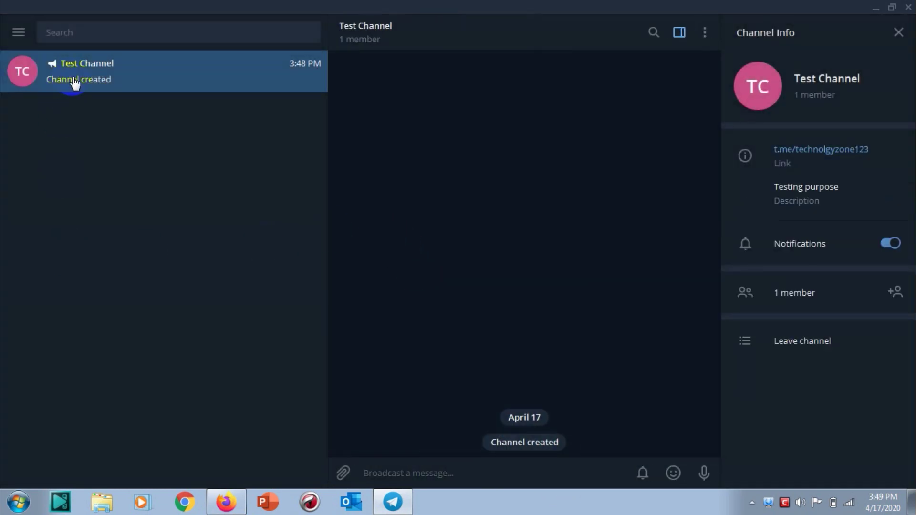
pyautogui.click(18, 33)
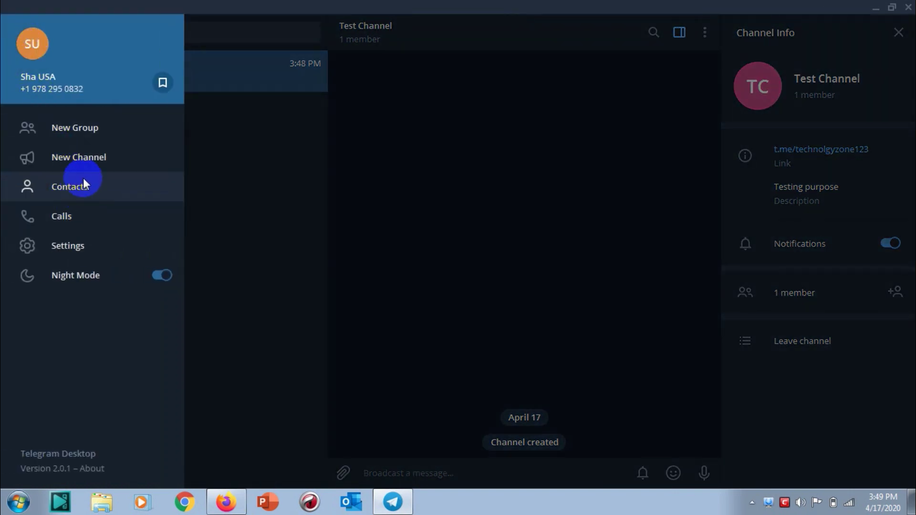
pyautogui.click(75, 249)
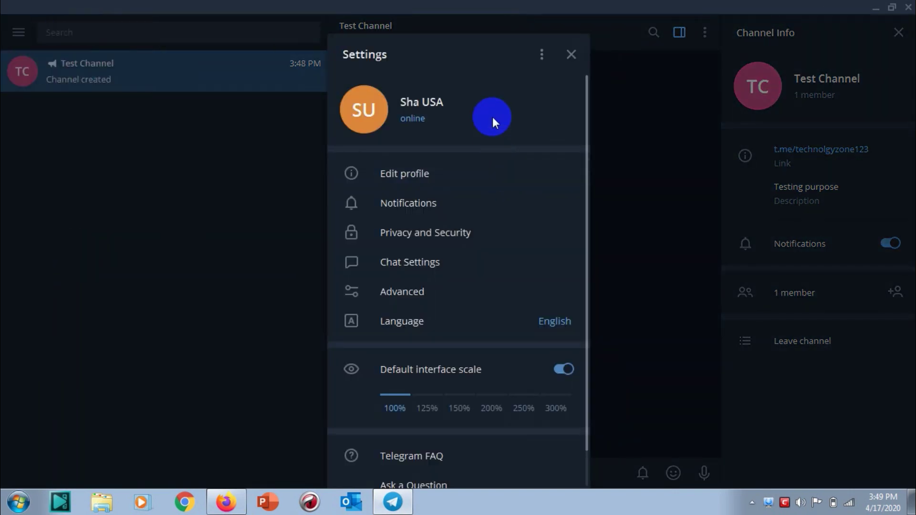
pyautogui.scroll(1, 530, 138)
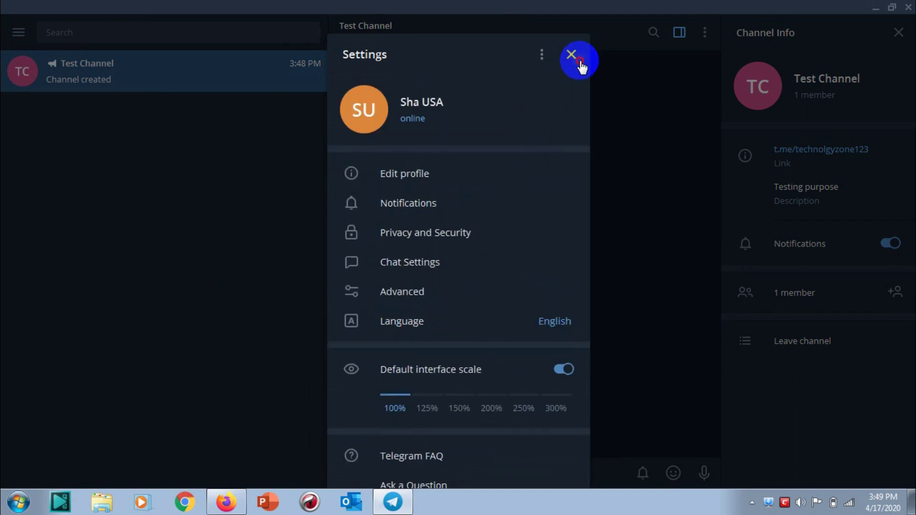
pyautogui.click(571, 55)
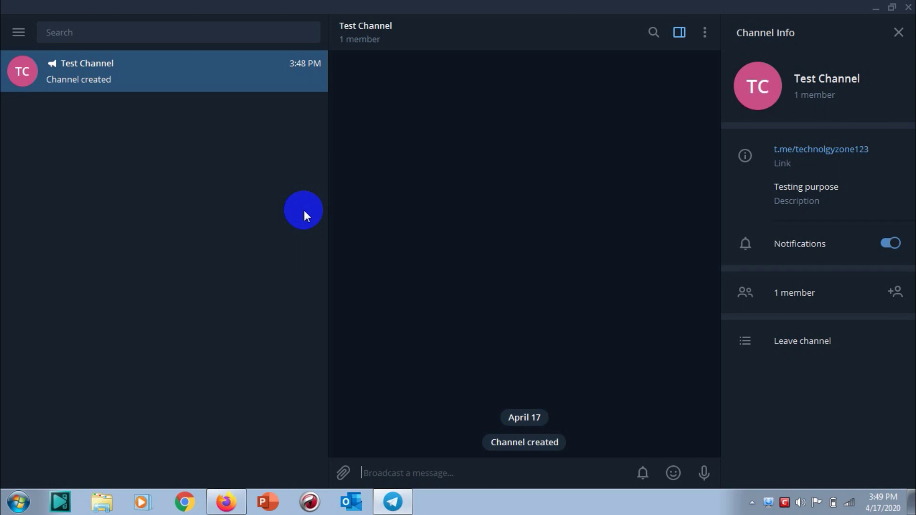
# Step: Add a new contact with their first name and +971 56 UAE mobile number
pyautogui.click(19, 32)
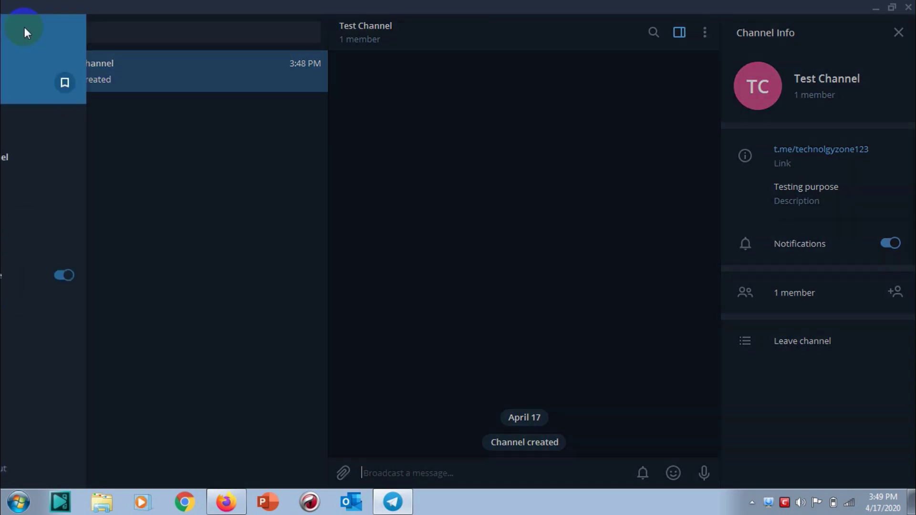
pyautogui.click(73, 200)
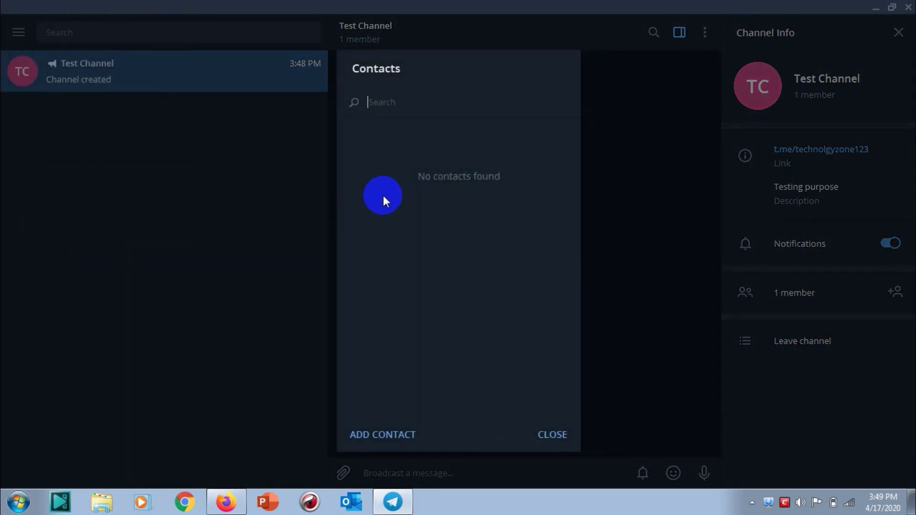
pyautogui.click(396, 432)
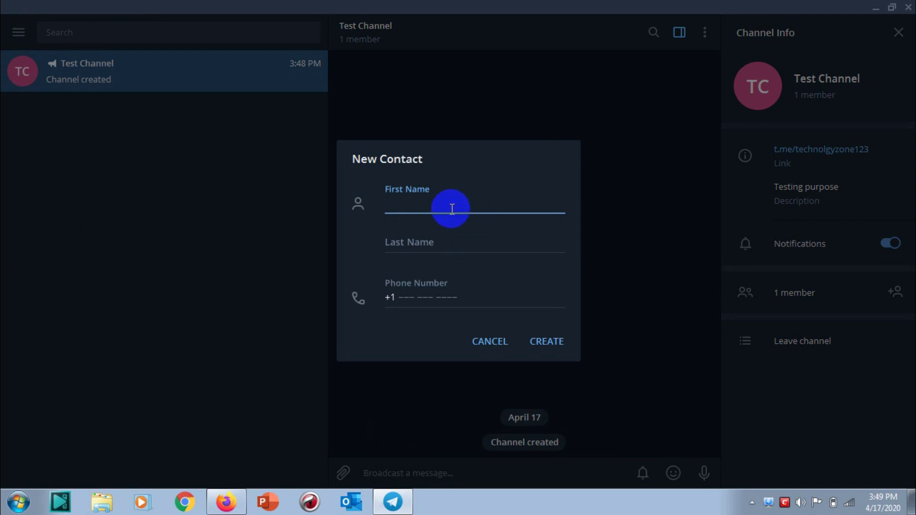
pyautogui.write('Sha ')
pyautogui.write('Dxb')
pyautogui.press('Tab')
pyautogui.click(405, 302)
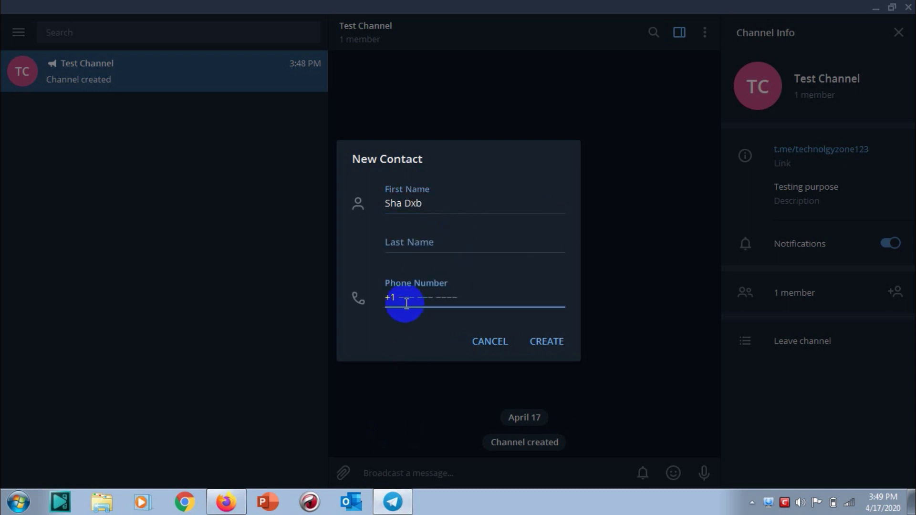
pyautogui.press('BackSpace')
pyautogui.click(544, 346)
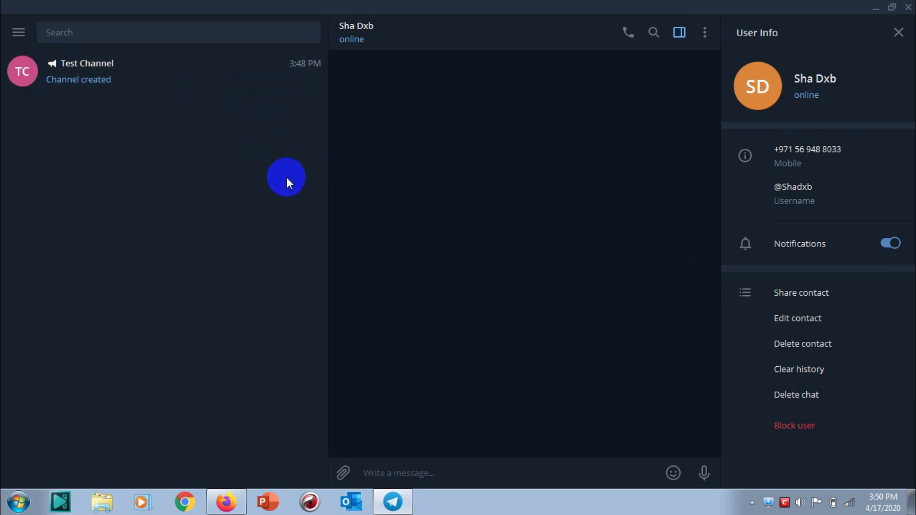
# Step: Send the new contact the messages 'hi' and 'how r u'
pyautogui.write('hi')
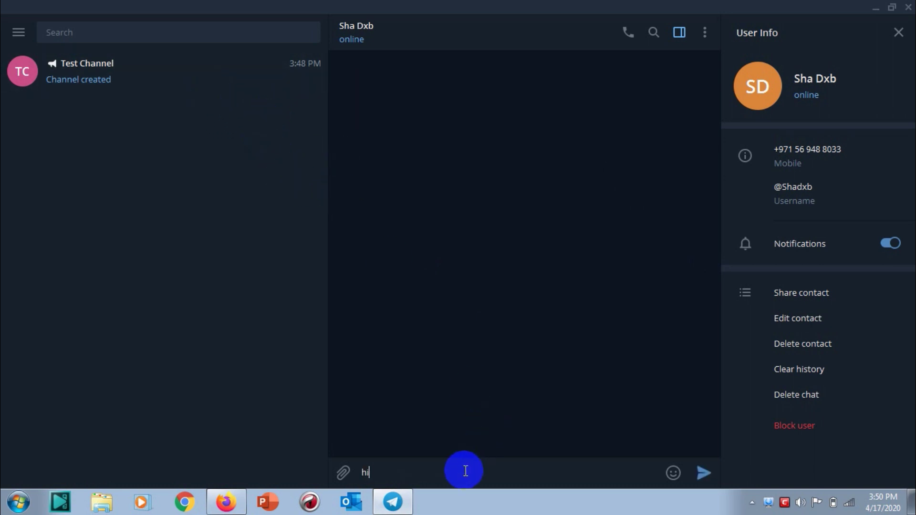
pyautogui.press('Return')
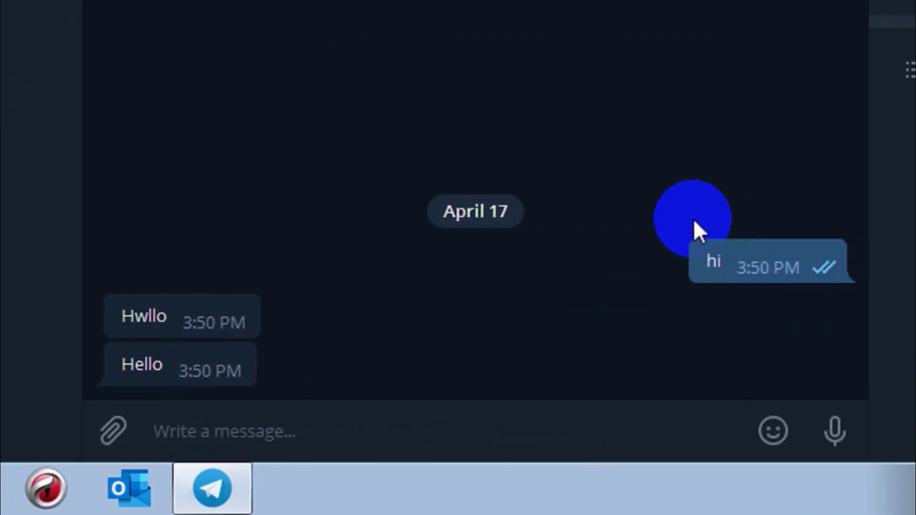
pyautogui.write('how r')
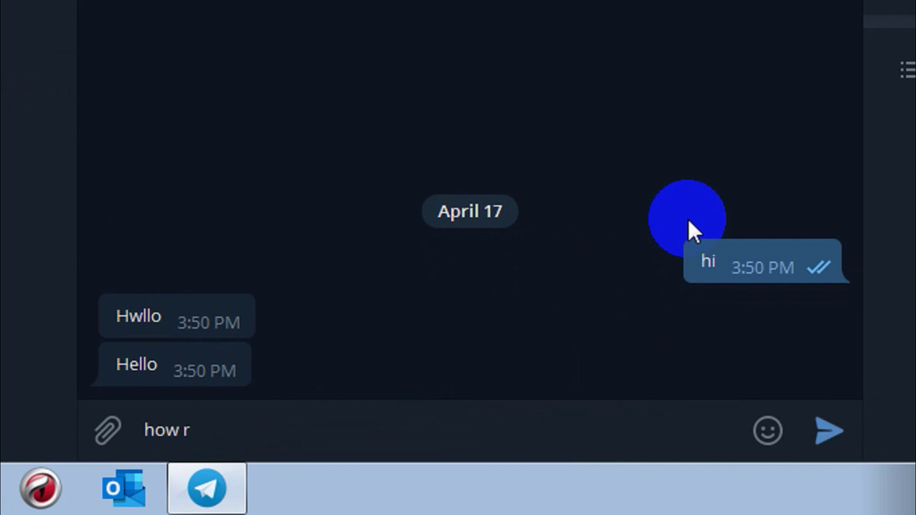
pyautogui.write(' u')
pyautogui.press('Return')
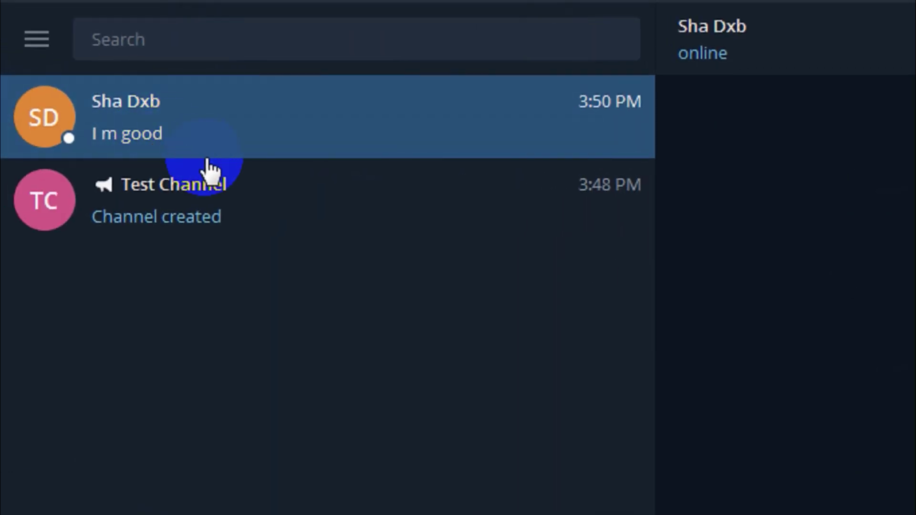
# Step: Create 'Test Group' with the new contact as its member
pyautogui.click(37, 39)
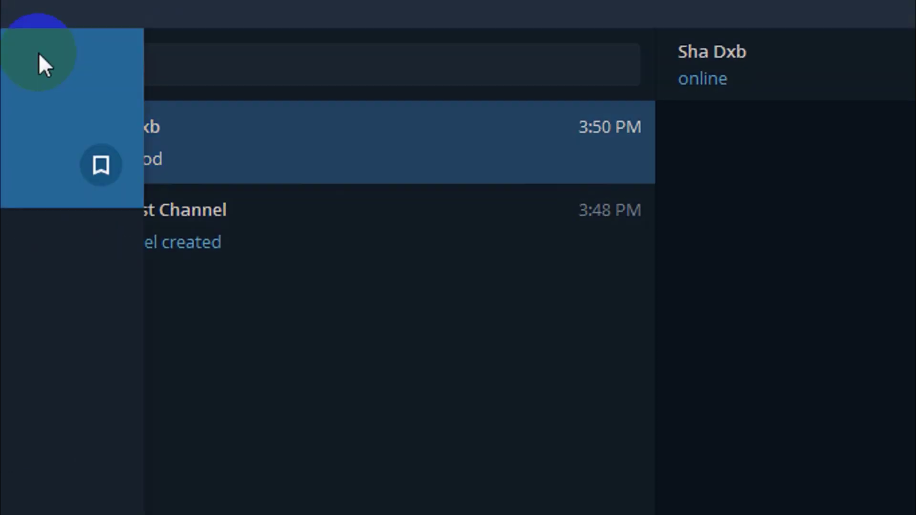
pyautogui.click(613, 307)
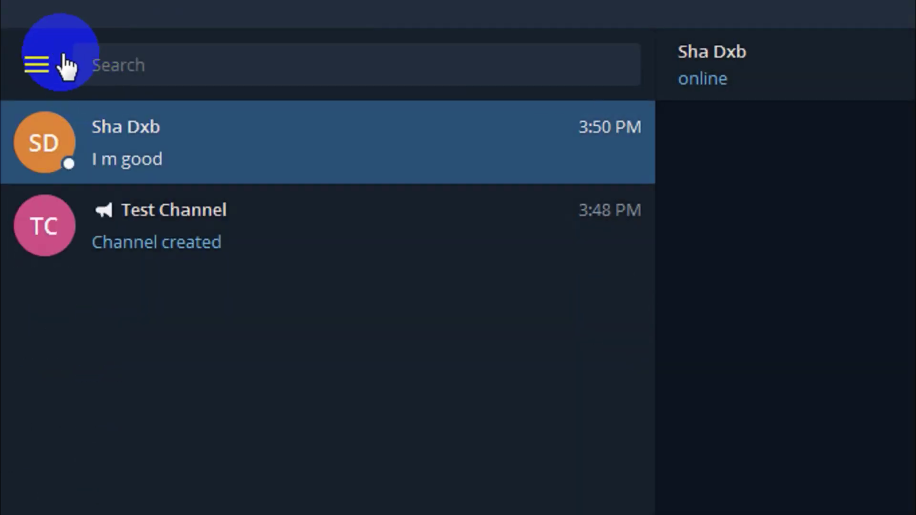
pyautogui.click(59, 60)
pyautogui.click(207, 267)
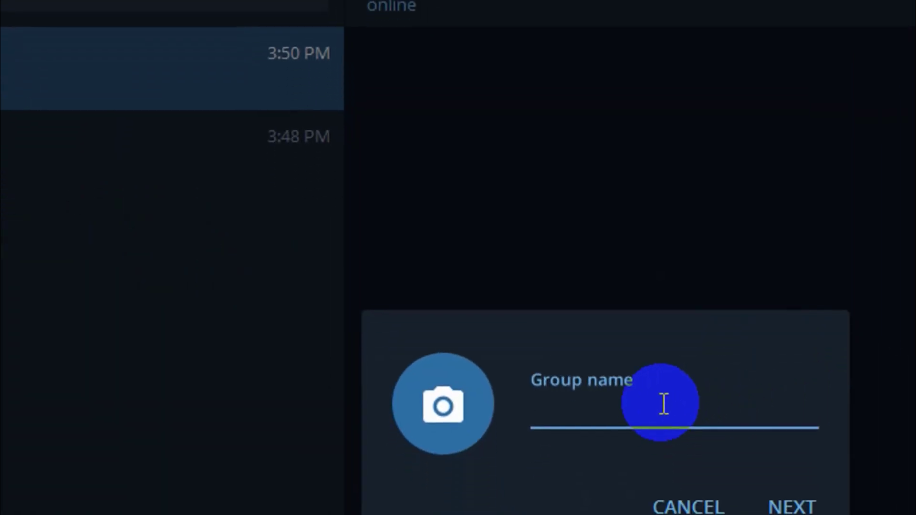
pyautogui.write('Test Group')
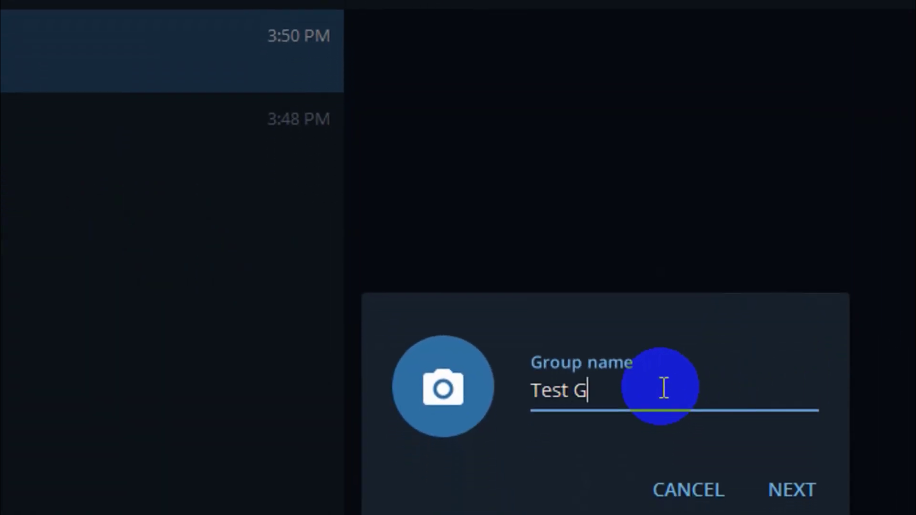
pyautogui.click(792, 490)
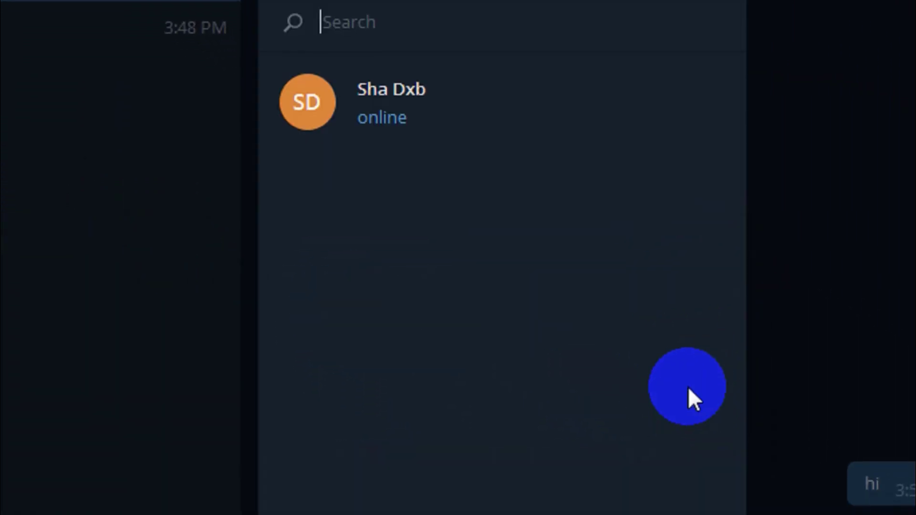
pyautogui.click(331, 122)
pyautogui.click(685, 426)
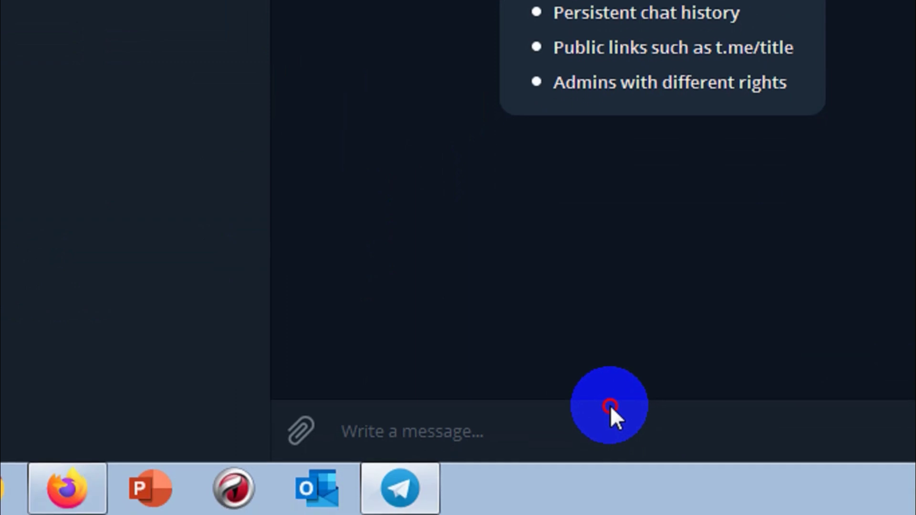
# Step: Send 'hi' in Test Group, then check the Add Members list without changes
pyautogui.write('hi')
pyautogui.press('Return')
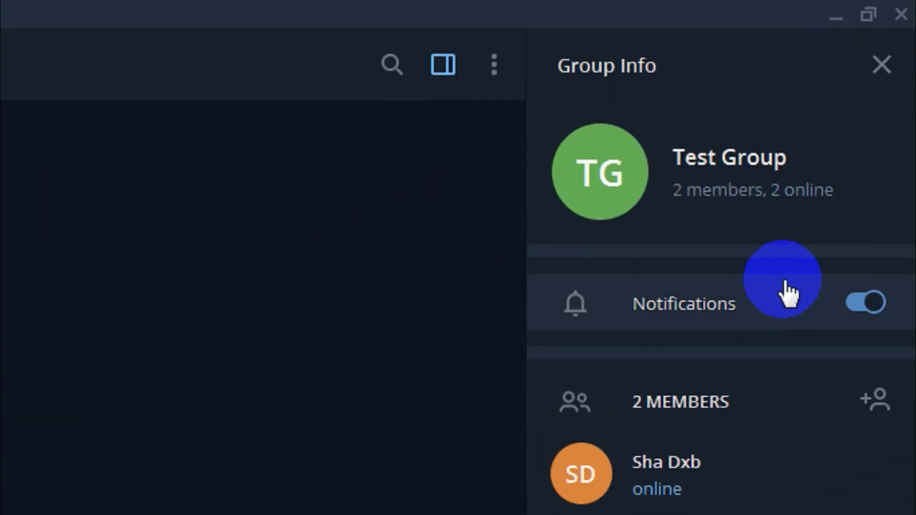
pyautogui.click(871, 400)
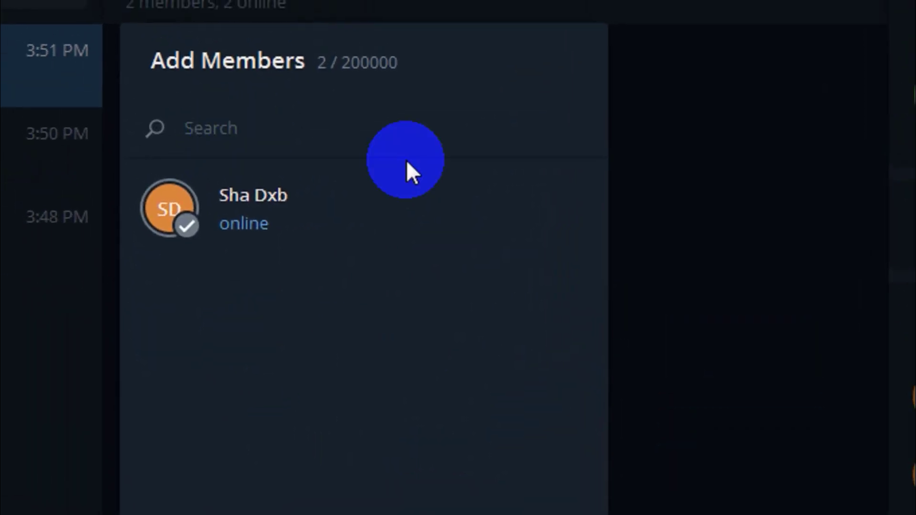
pyautogui.click(695, 196)
pyautogui.click(883, 69)
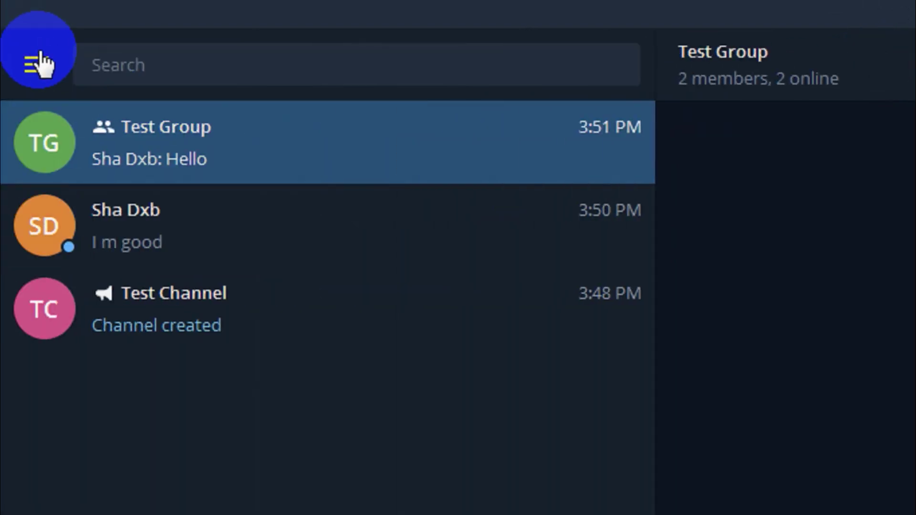
pyautogui.click(40, 62)
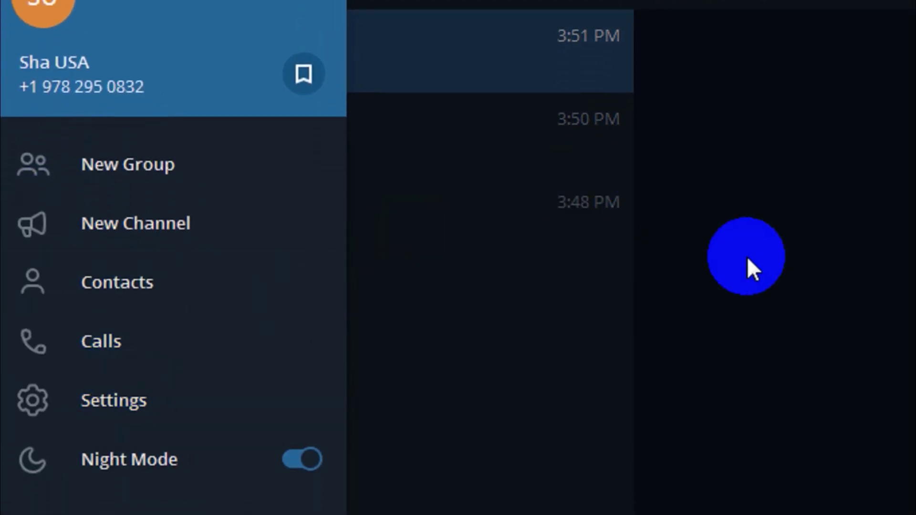
pyautogui.click(747, 257)
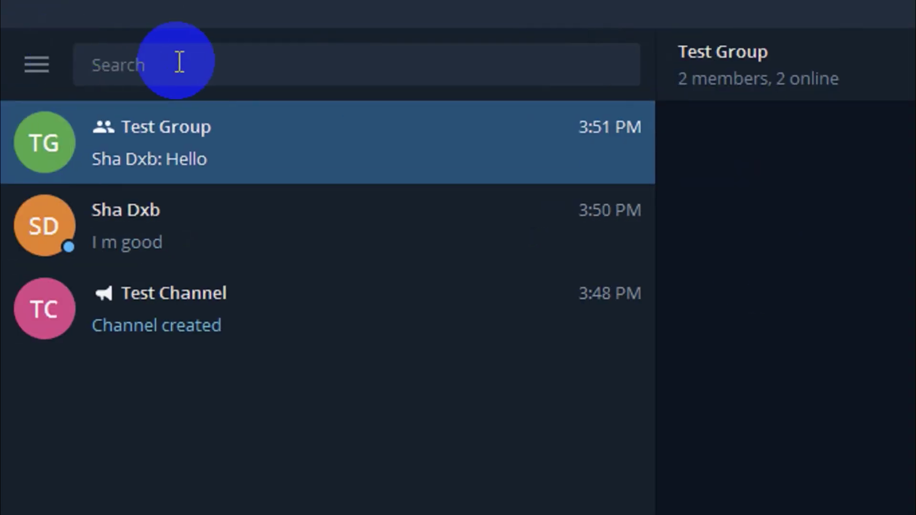